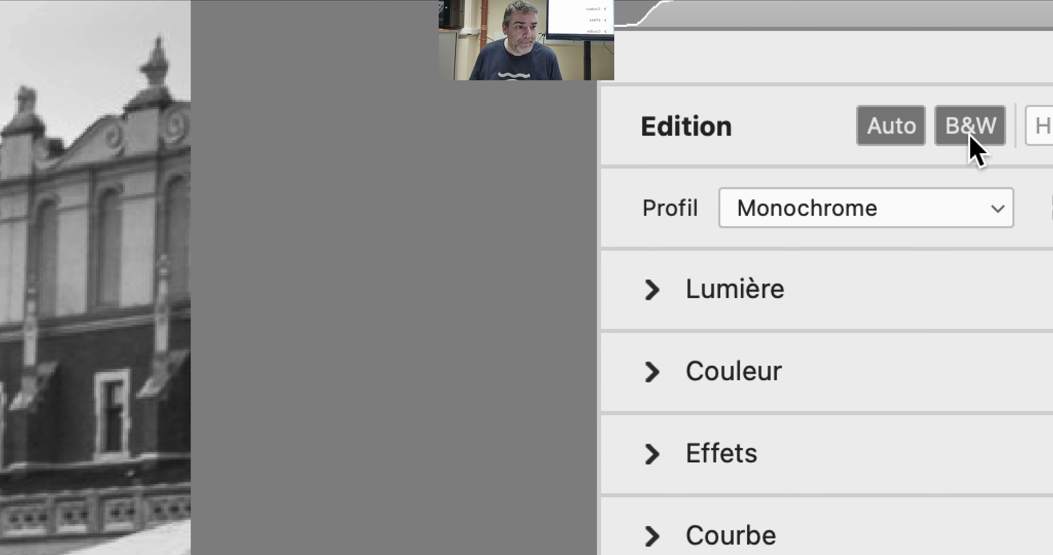
Turn off the black-and-white conversion so the guitarist photo uses the Couleur profile
click(970, 137)
click(970, 137)
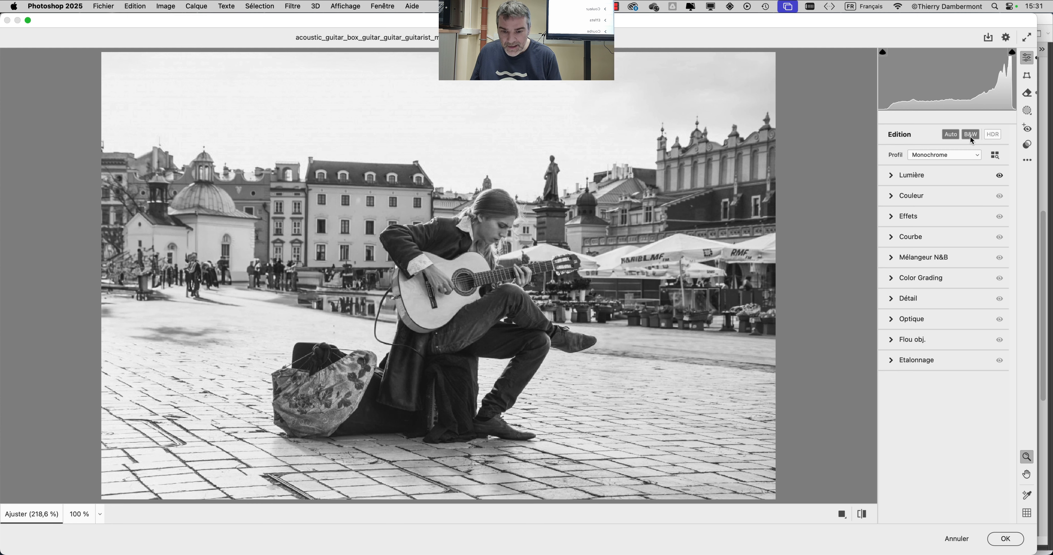
click(969, 137)
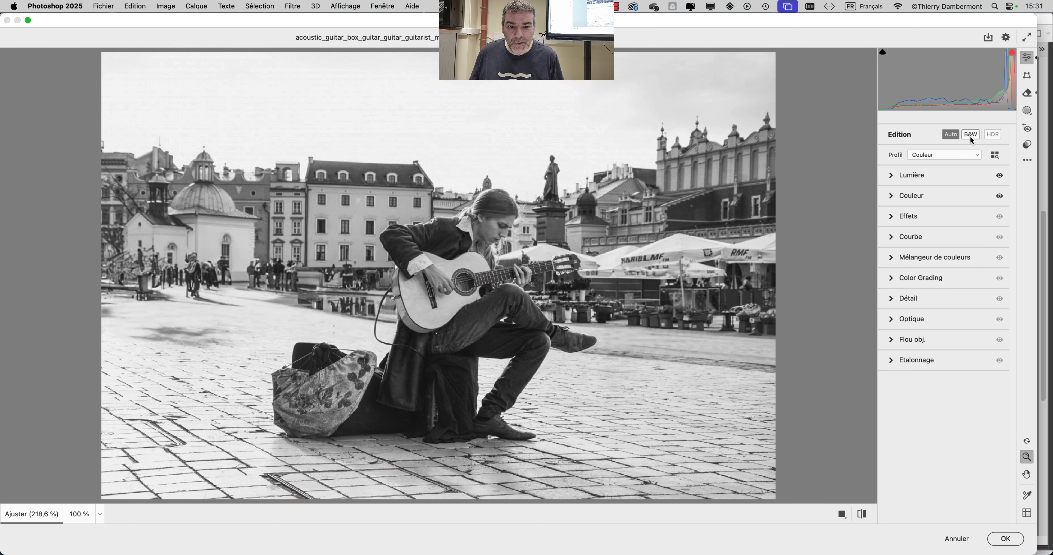
Toggle the automatic adjustments off and on repeatedly to compare the guitarist photo with and without them
click(952, 139)
click(952, 139)
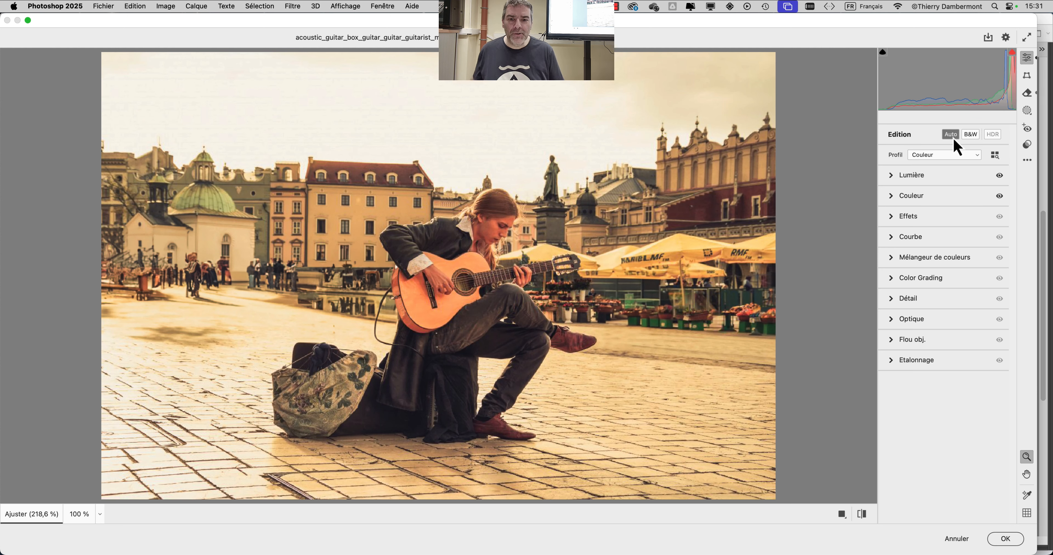
click(950, 135)
click(952, 137)
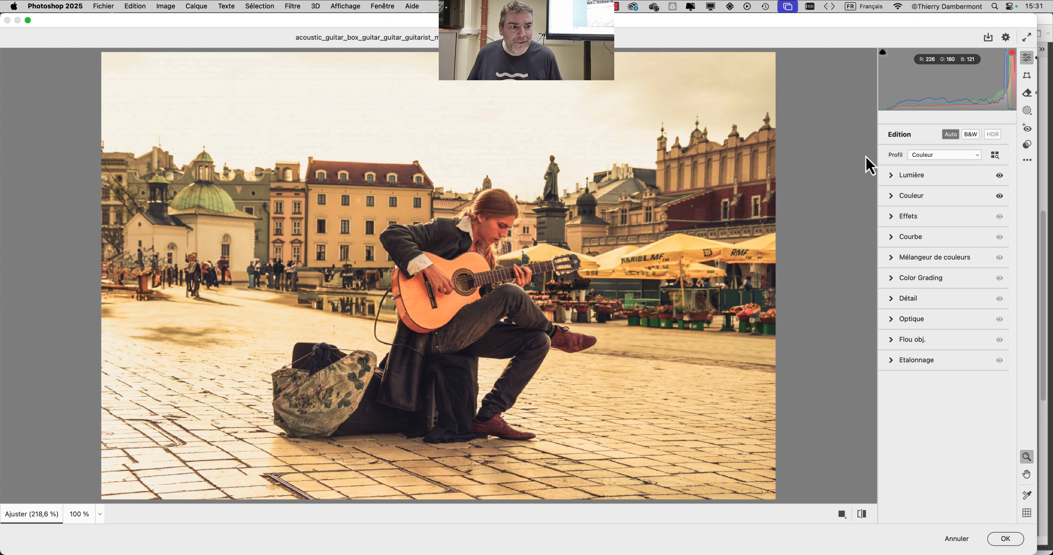
click(948, 138)
click(946, 137)
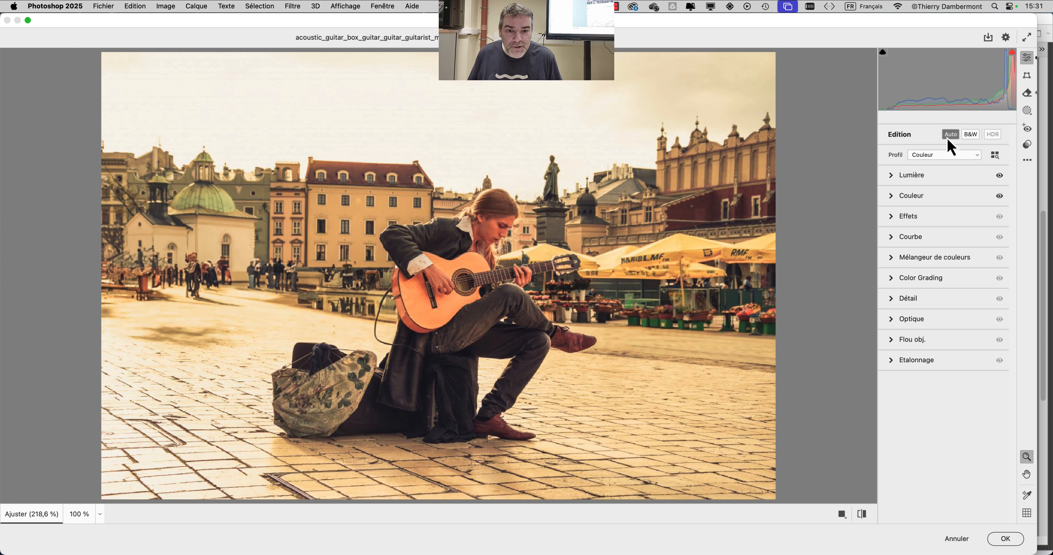
click(946, 138)
click(946, 137)
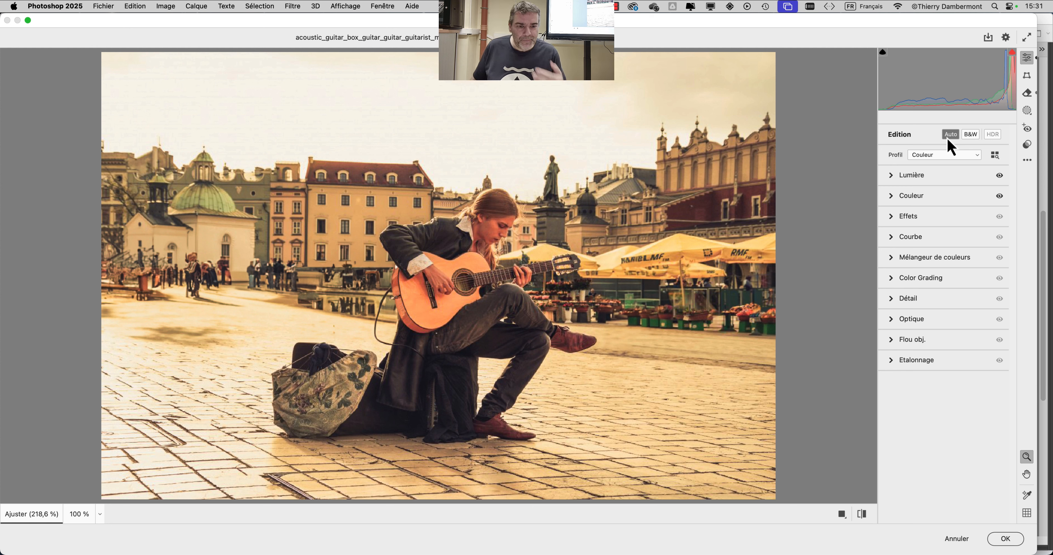
click(947, 137)
click(946, 137)
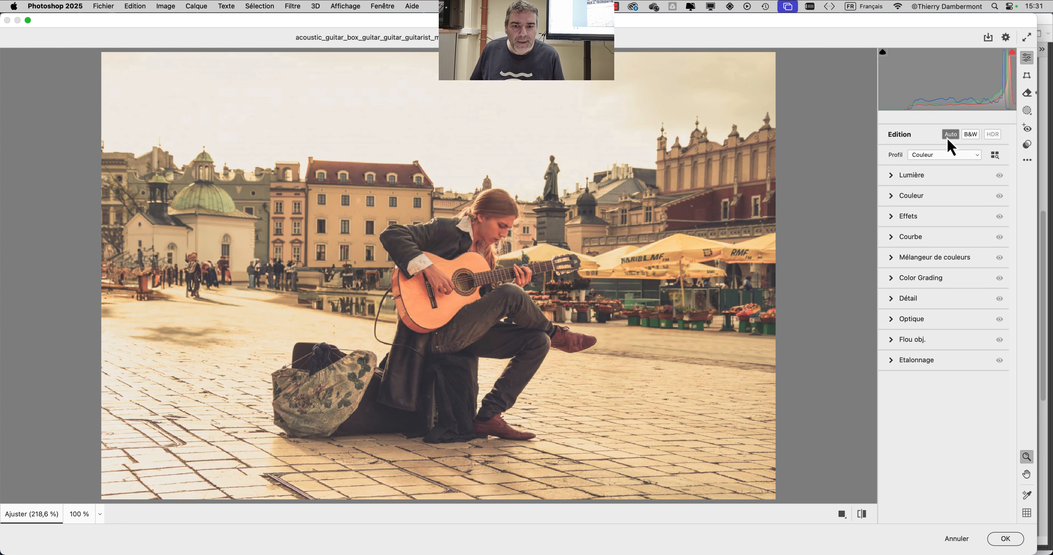
click(946, 138)
click(946, 137)
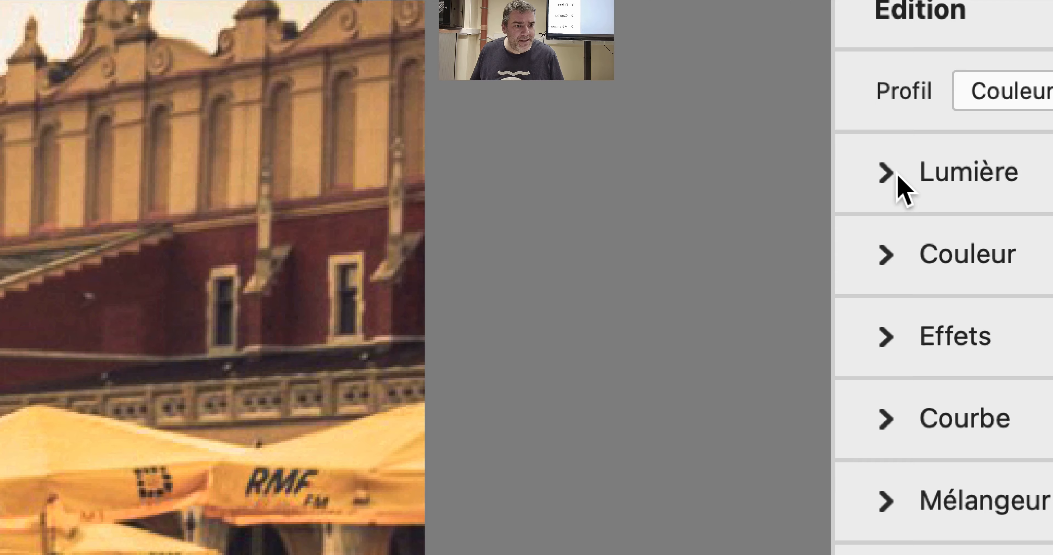
Expand the Lumière and Effets settings and set Textures to +57
click(829, 173)
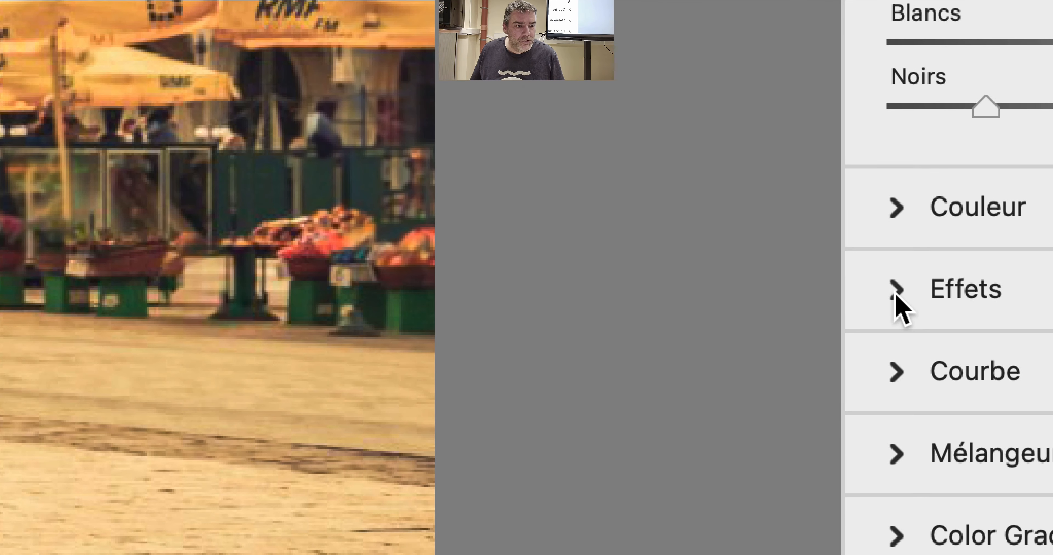
click(896, 292)
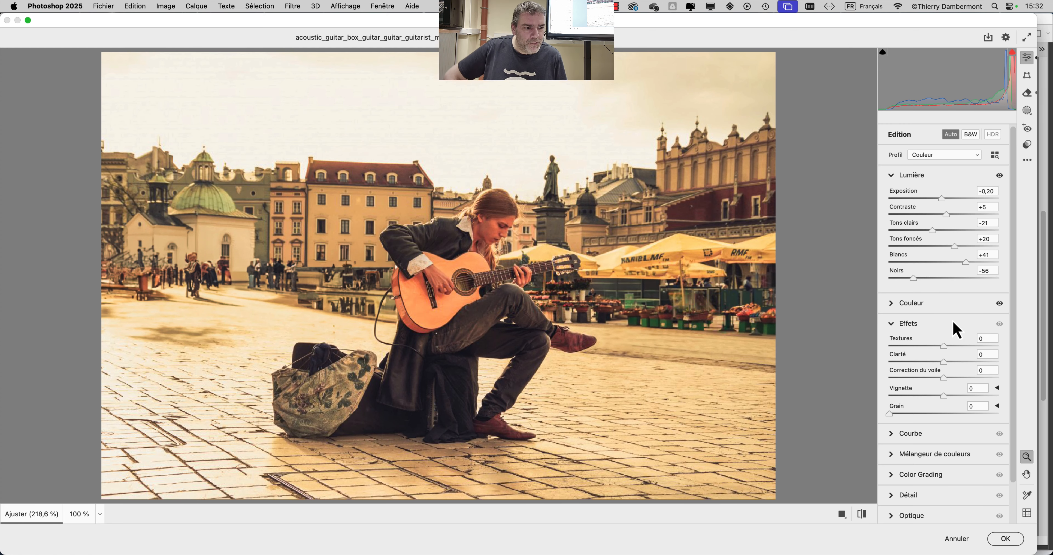
drag(943, 346, 976, 351)
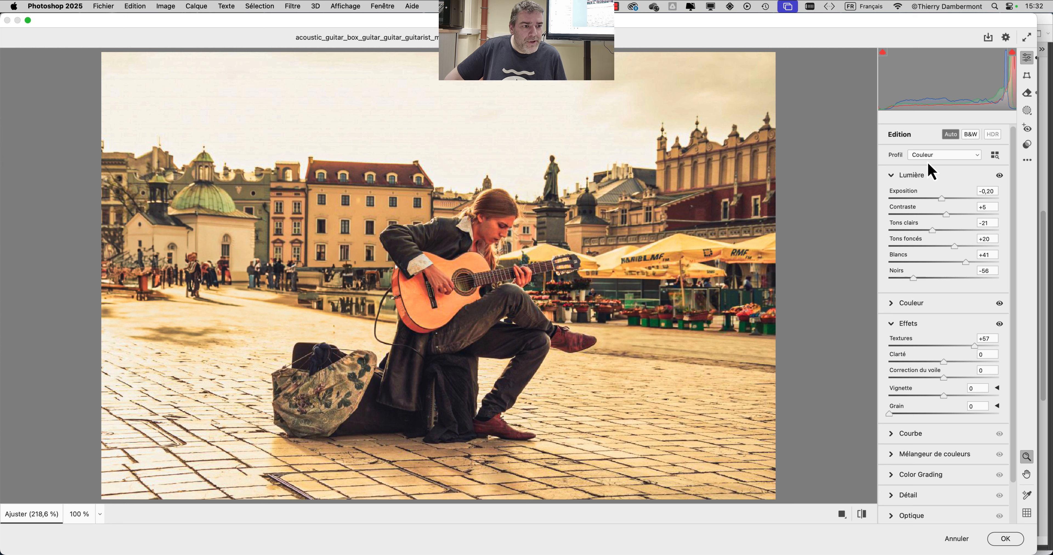
Adjust the light settings: Exposition +0,05, Contraste -25, Tons clairs -32 and Tons foncés +27
mouse_move(942, 201)
mouse_down()
mouse_move(929, 200)
mouse_move(943, 199)
mouse_up()
click(944, 215)
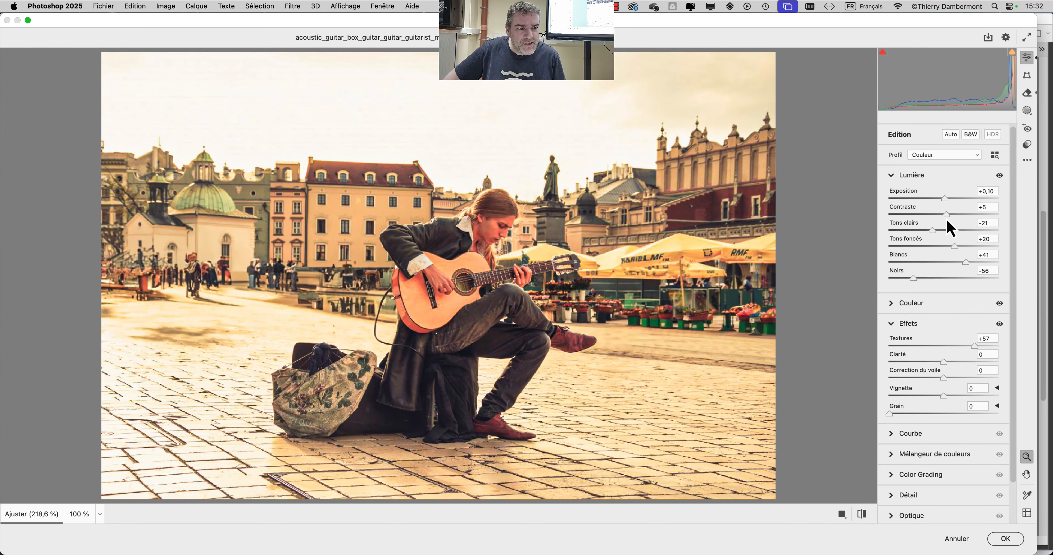
drag(938, 216, 954, 246)
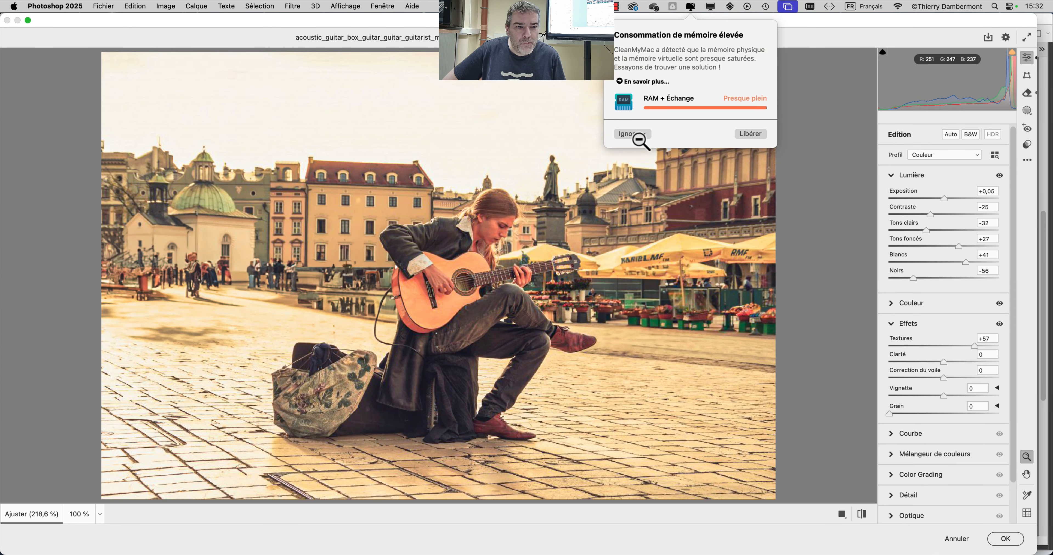
Free up memory from the CleanMyMac alert and quit Firefox
click(751, 134)
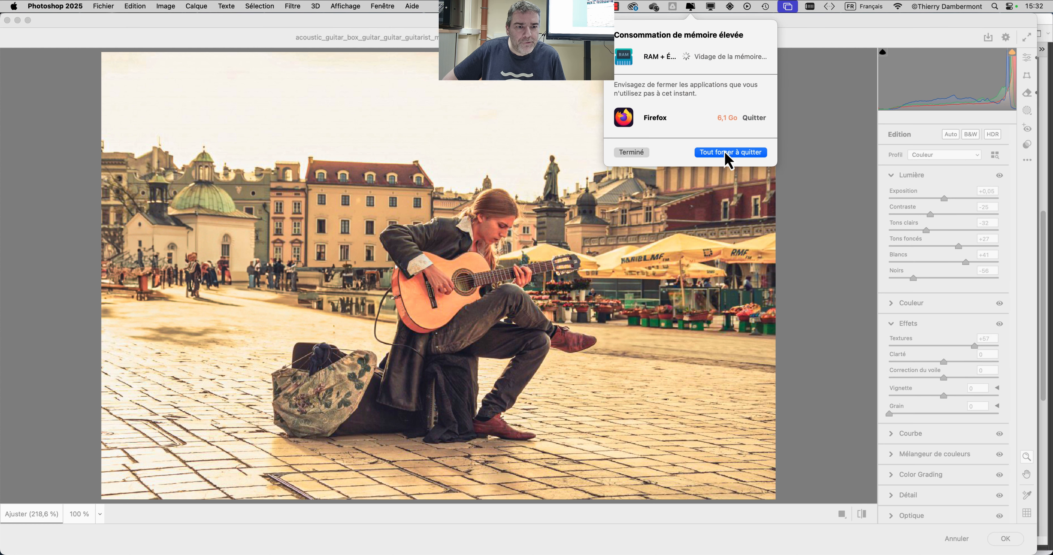
click(758, 118)
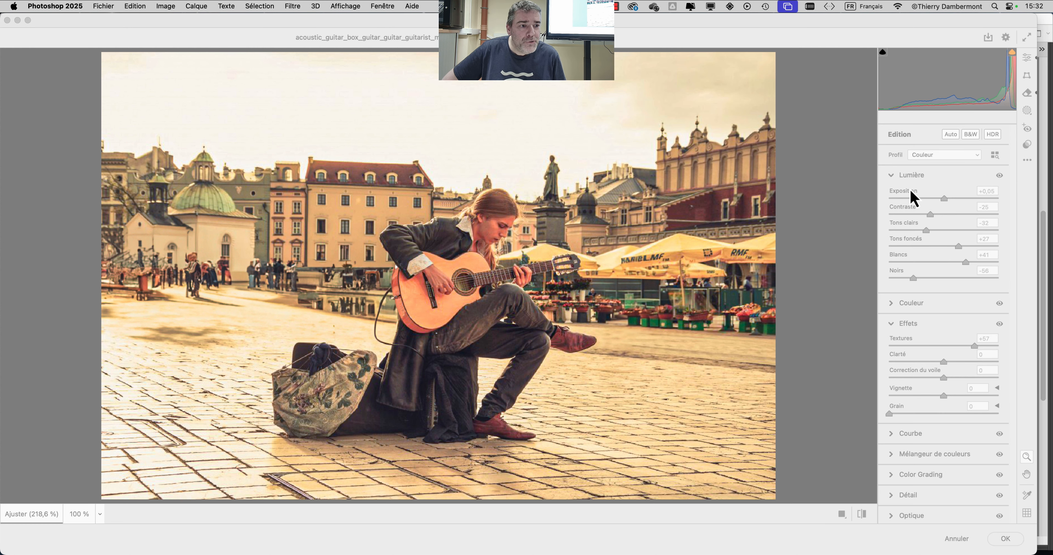
Collapse Lumière and set the colour values: Température -9, Teinte -10, Vibrance -20 and Saturation -24
click(942, 178)
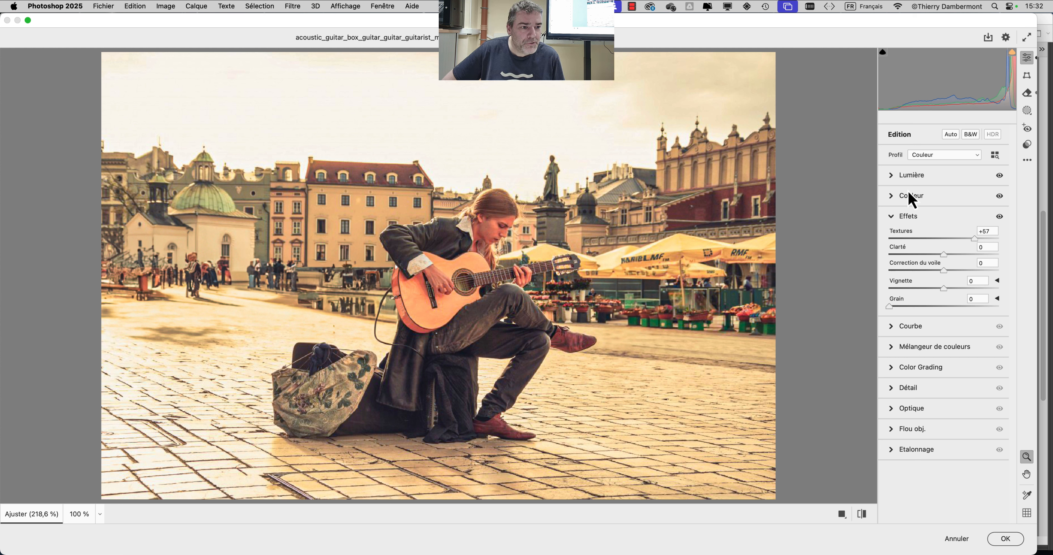
click(891, 176)
click(891, 176)
click(892, 196)
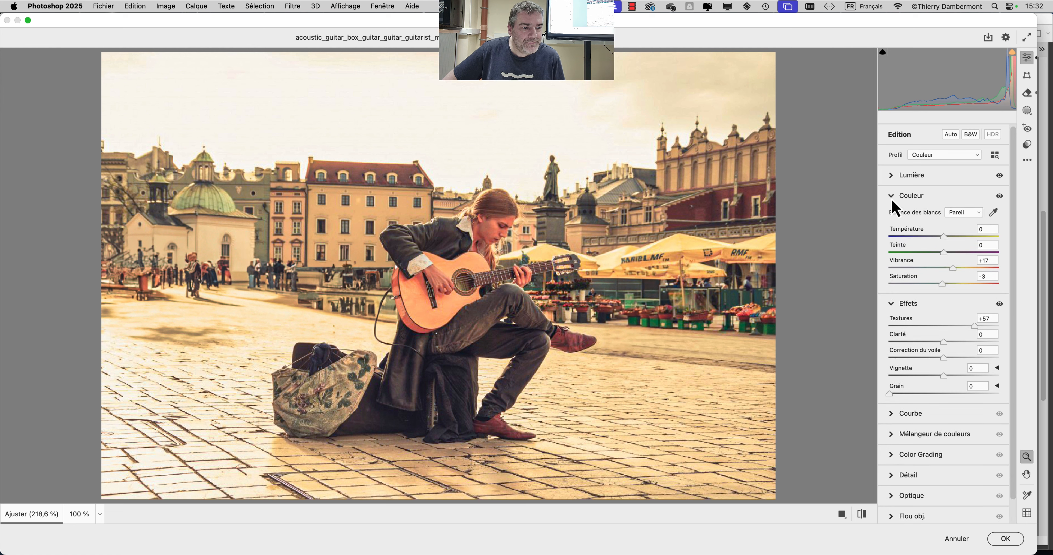
mouse_move(941, 238)
mouse_down()
mouse_move(919, 238)
mouse_move(959, 253)
mouse_move(938, 241)
mouse_up()
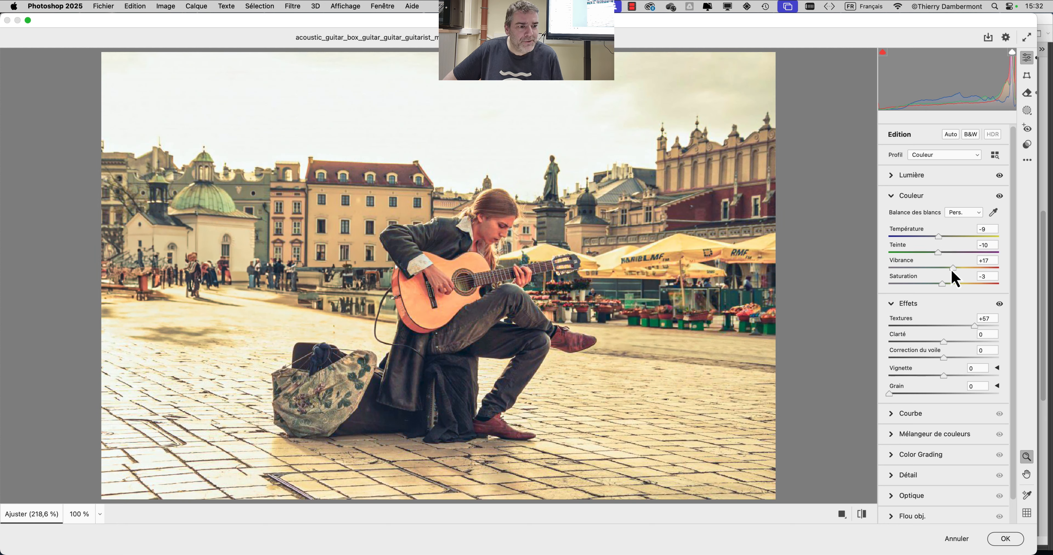
drag(942, 269, 932, 270)
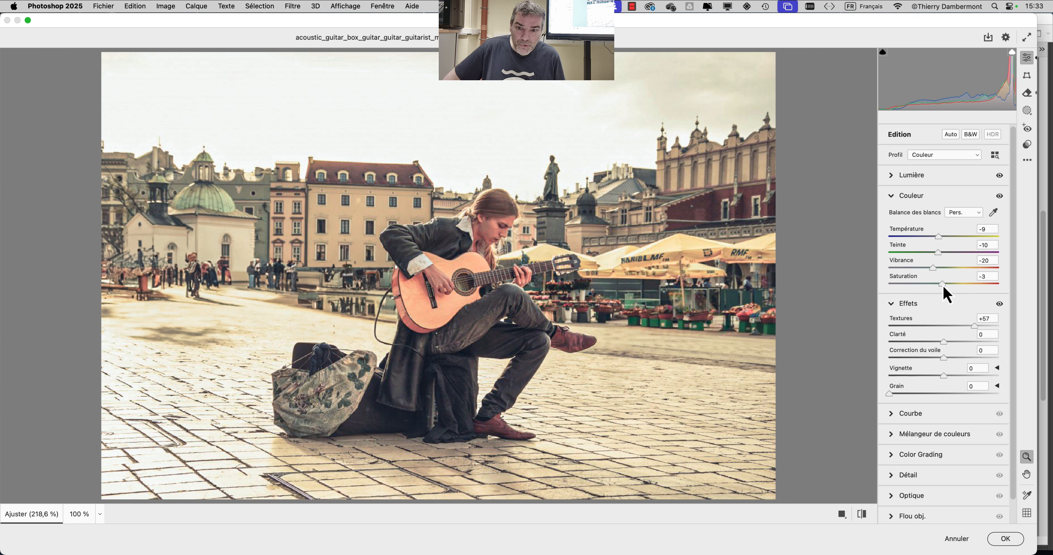
mouse_move(943, 287)
mouse_down()
mouse_move(952, 290)
mouse_move(935, 293)
mouse_up()
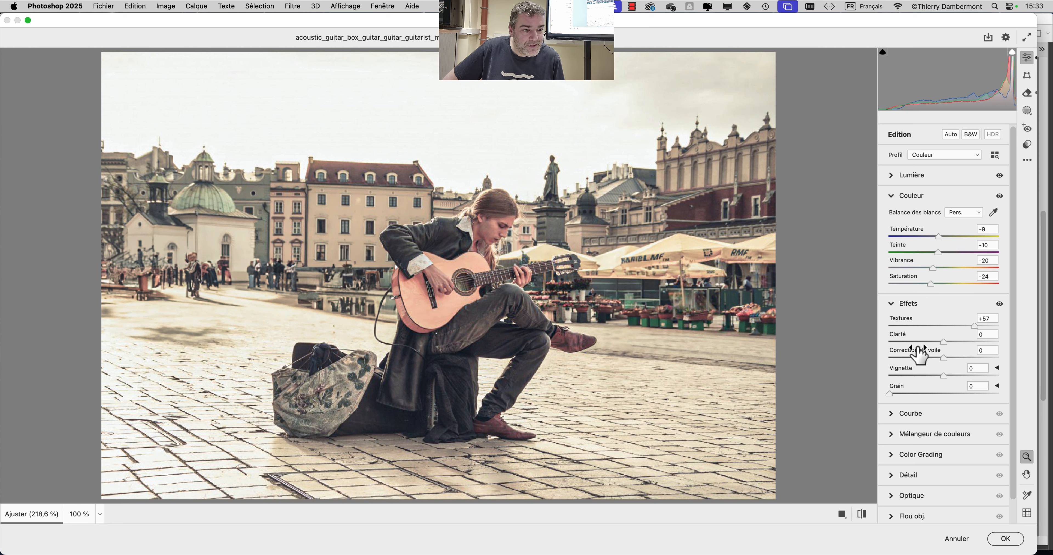
Shape the tone curve with Teintes claires +36 and Teintes sombres -15, and apply the Camera Raw filter
click(892, 414)
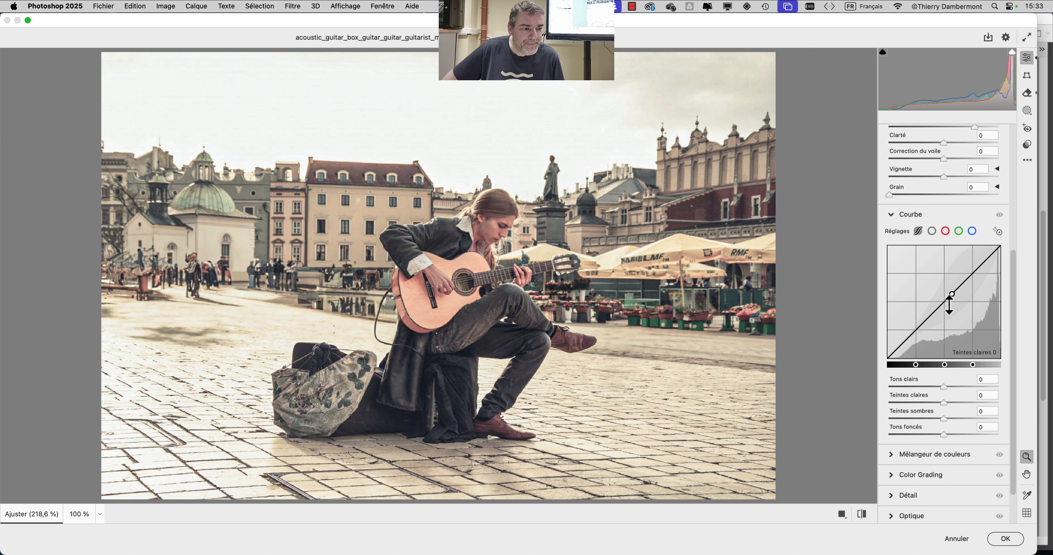
drag(954, 294, 953, 280)
mouse_move(920, 337)
mouse_down()
mouse_move(920, 316)
mouse_move(920, 345)
mouse_up()
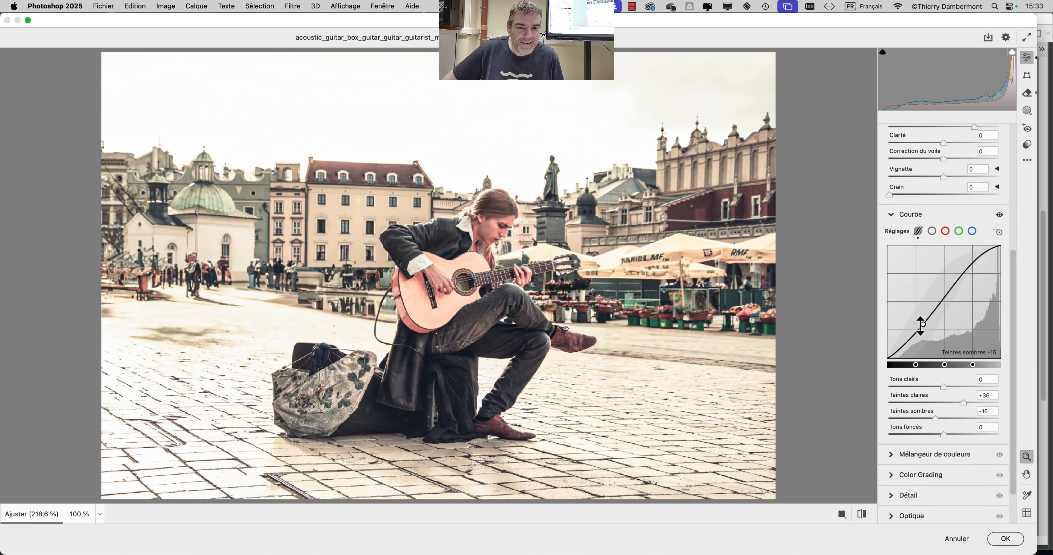
click(1007, 542)
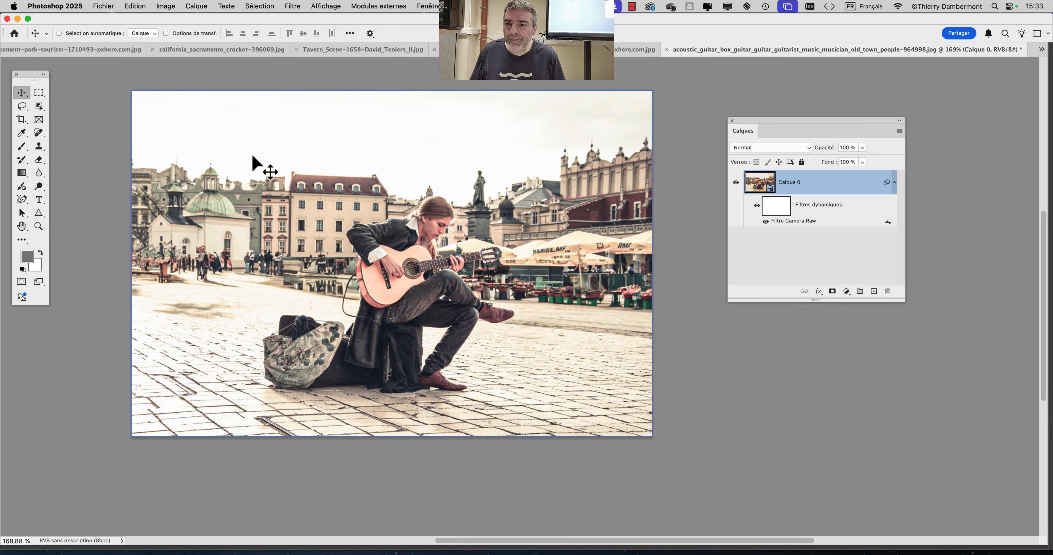
Switch to the surfer photo and reopen its Camera Raw smart filter for editing
key(ctrl+Tab)
key(ctrl+Tab)
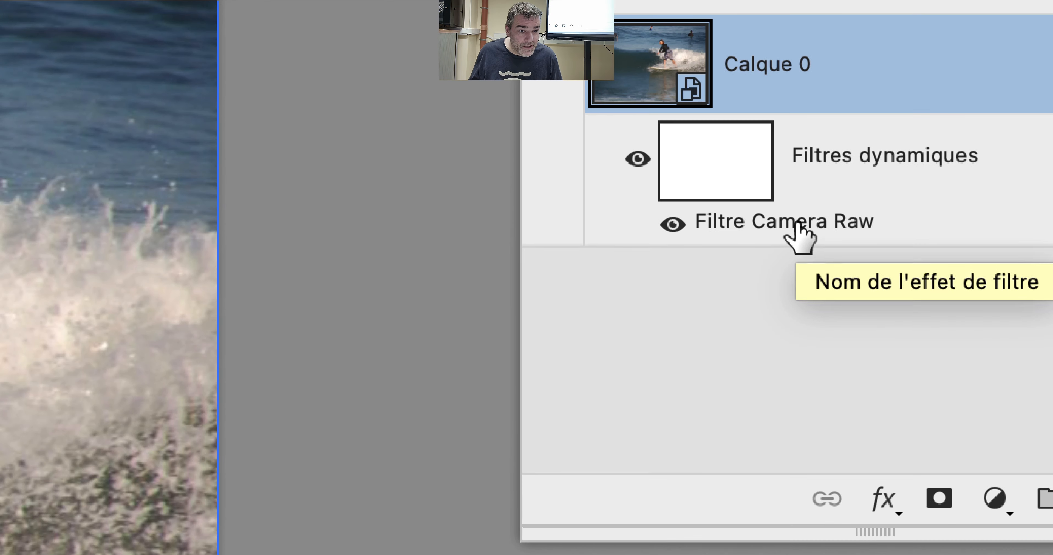
double_click(796, 223)
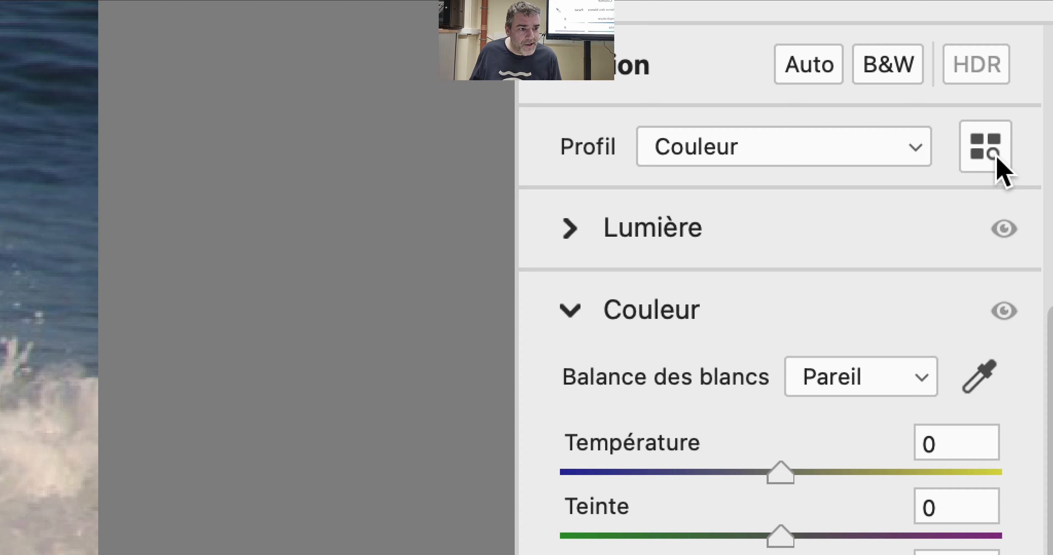
Browse the profiles and apply Artistique 05 from the Artistique group to the surfer photo
click(998, 159)
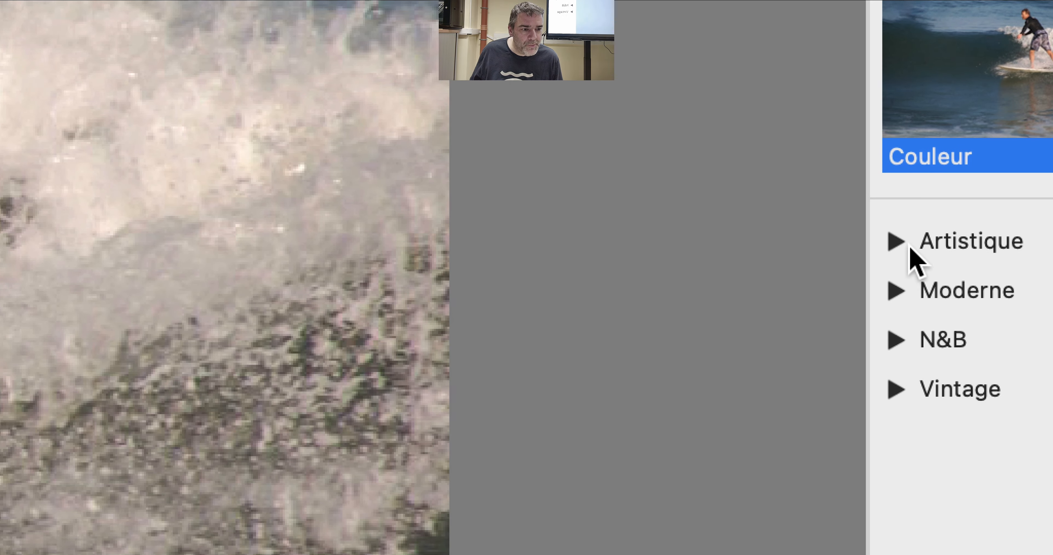
click(576, 527)
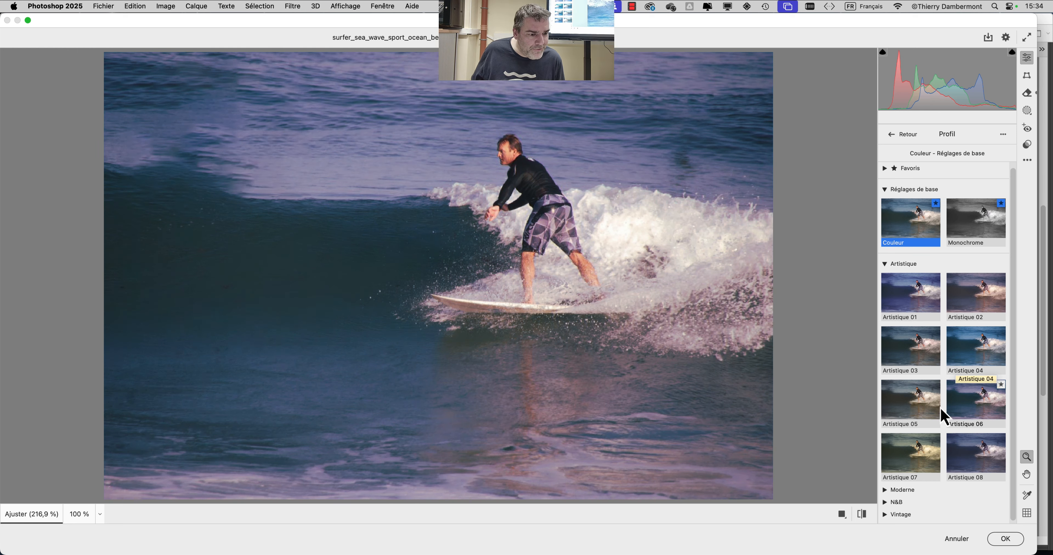
click(926, 414)
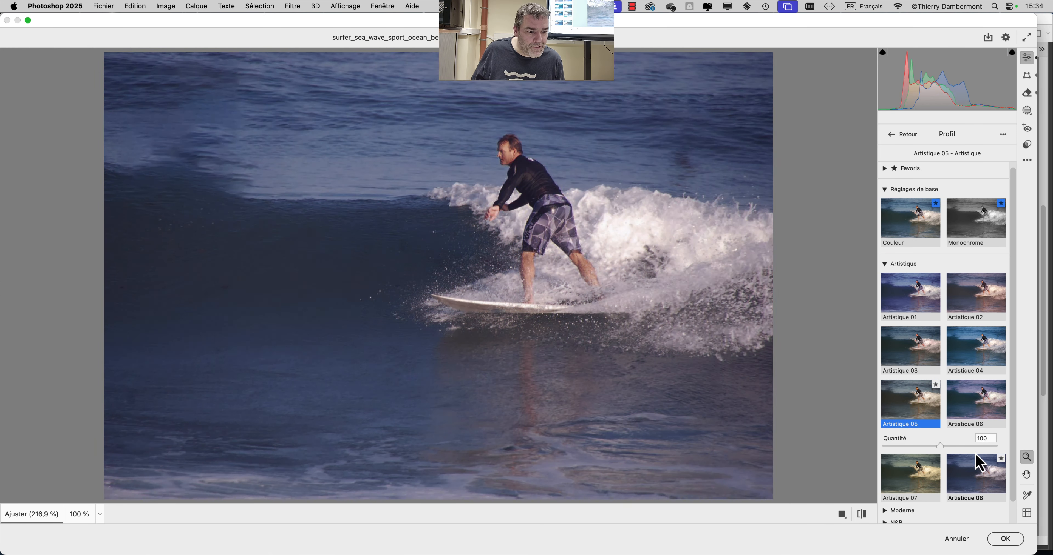
Look through the Moderne, N&B and Vintage profile groups and preview their effects on the surfer photo
scroll(907, 478, down, 2)
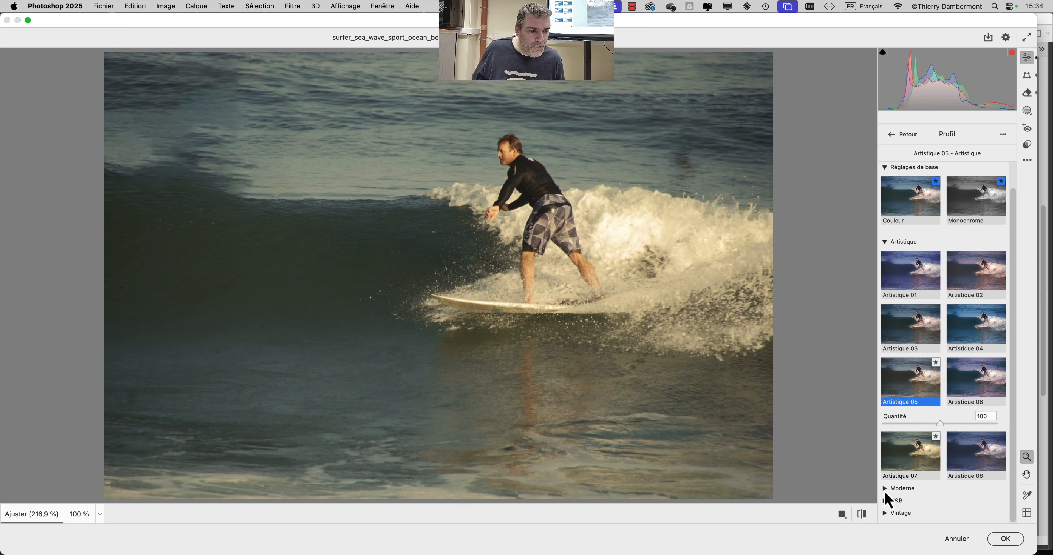
click(887, 490)
scroll(907, 470, down, 1)
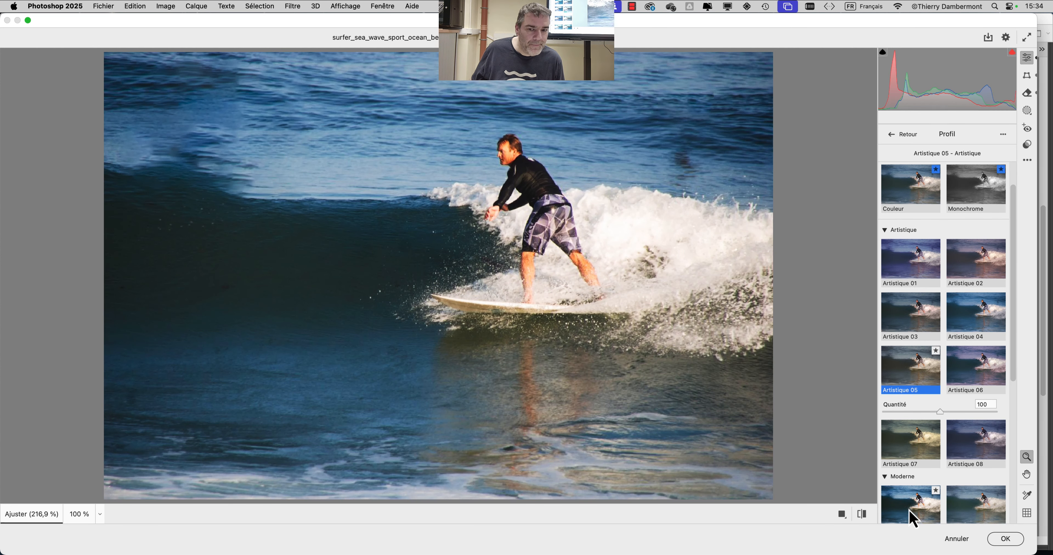
scroll(978, 501, down, 4)
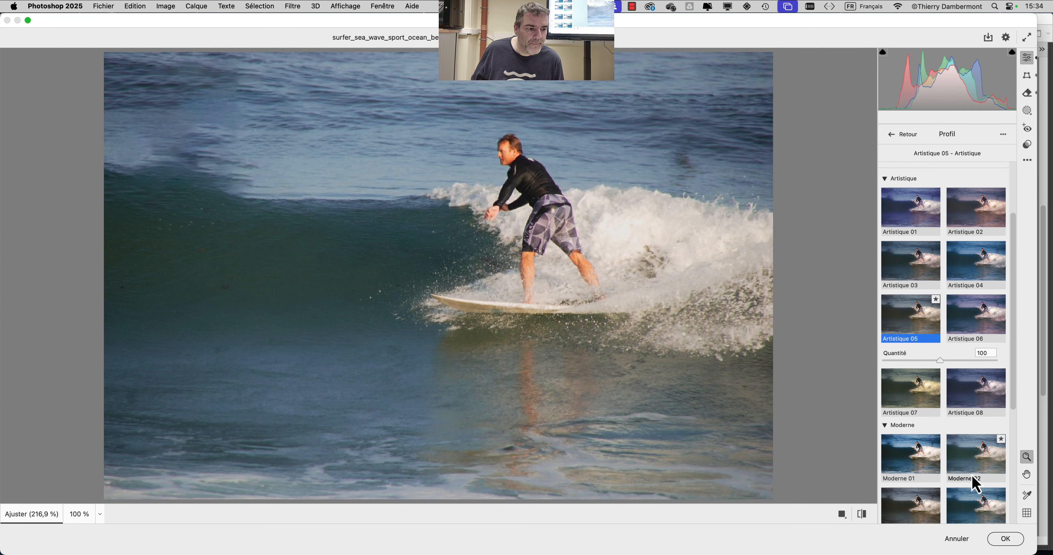
scroll(969, 452, down, 8)
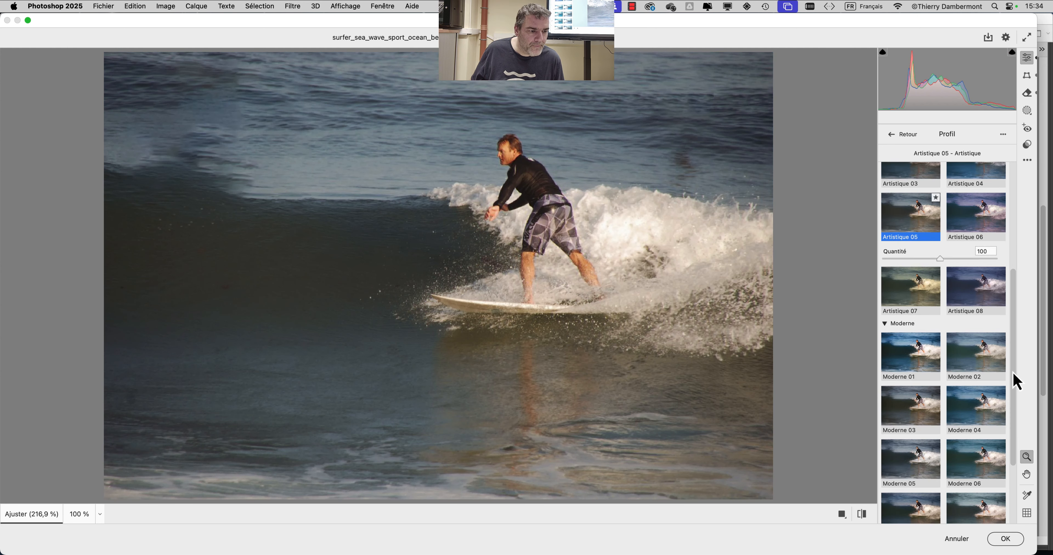
click(896, 500)
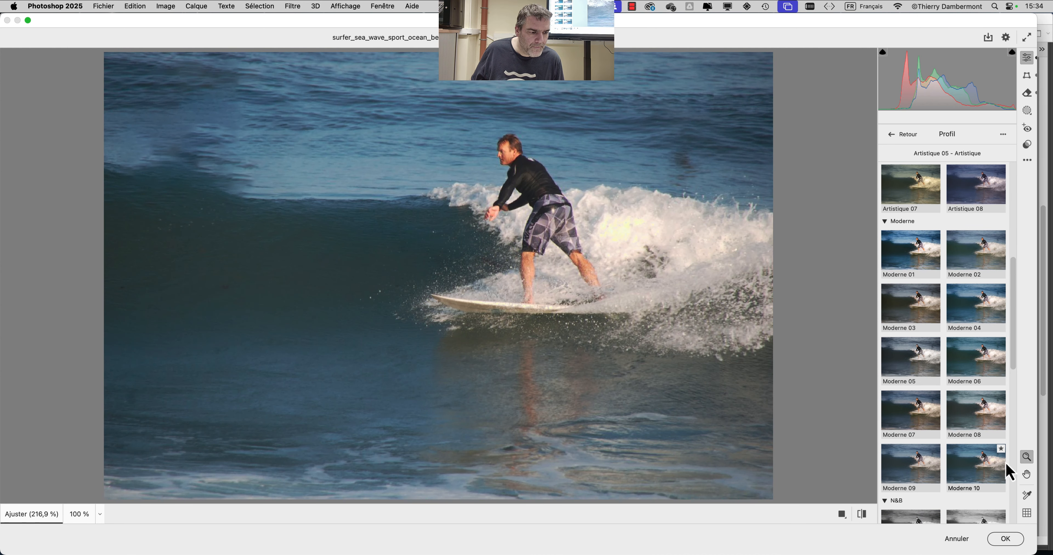
drag(1014, 360, 1018, 529)
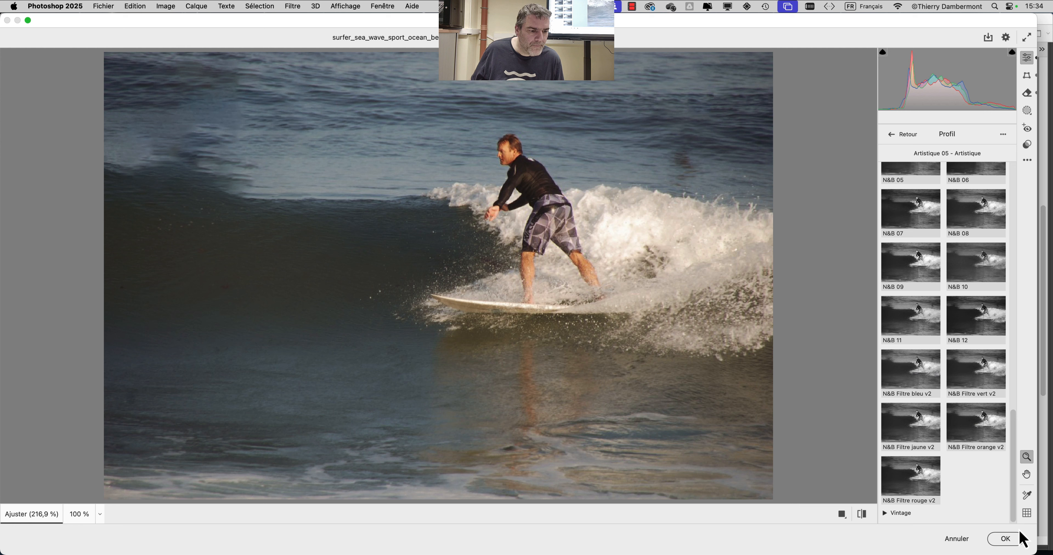
click(887, 513)
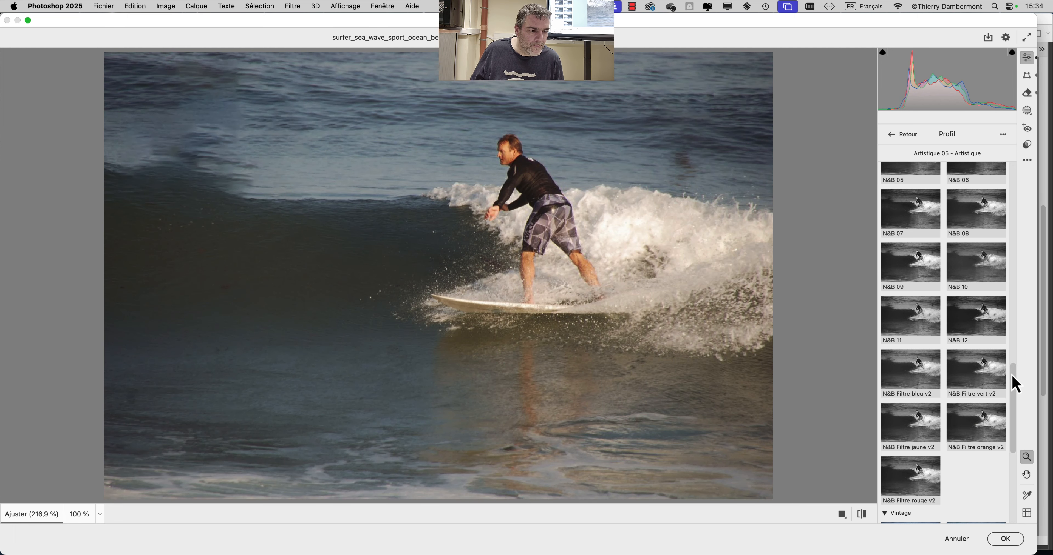
Compare the Moderne, N&B and Vintage profiles and apply Vintage 02 to the surfer photo through the Camera Raw filter
drag(1011, 375, 1025, 517)
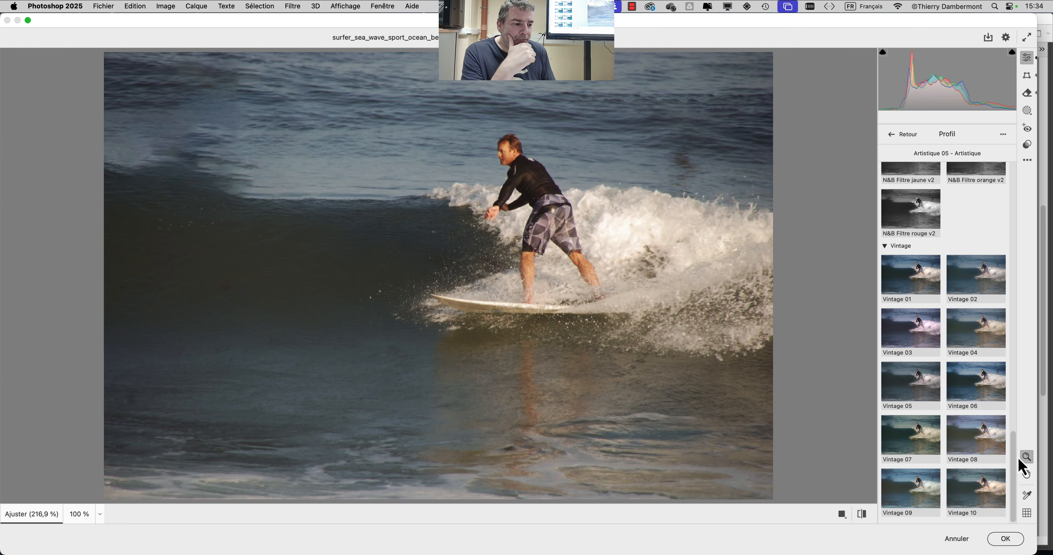
drag(1016, 463, 1029, 266)
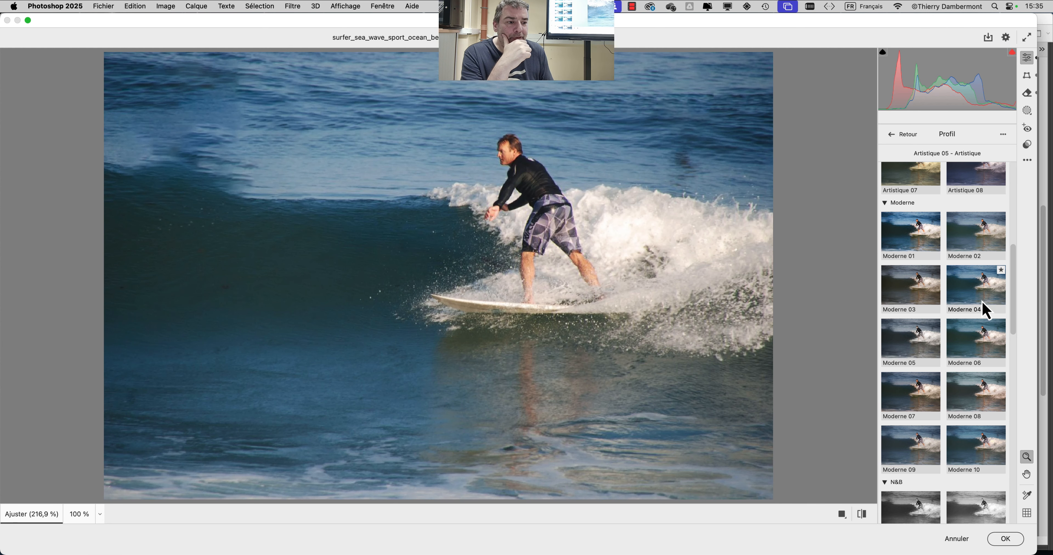
drag(1014, 294, 1015, 479)
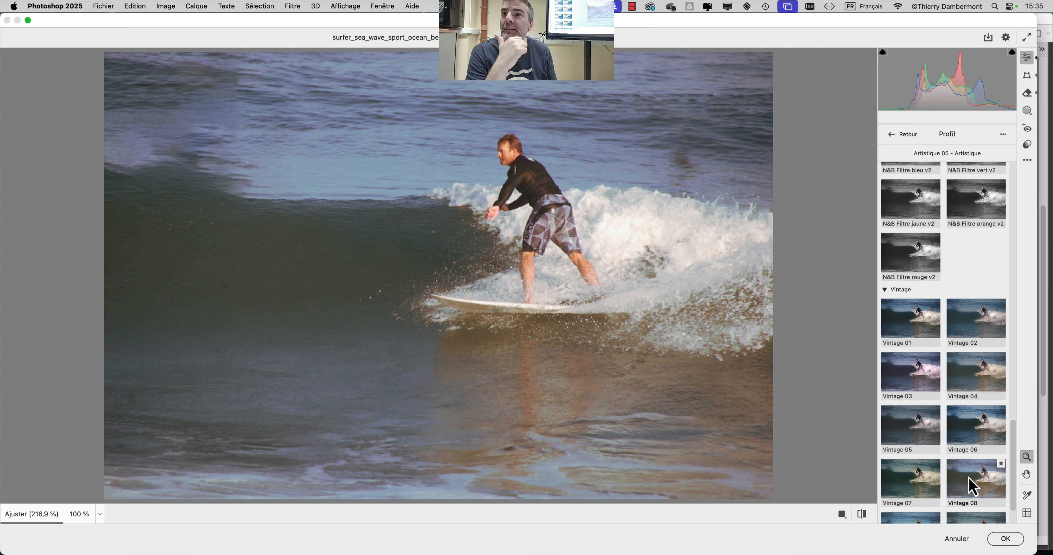
scroll(1015, 478, down, 3)
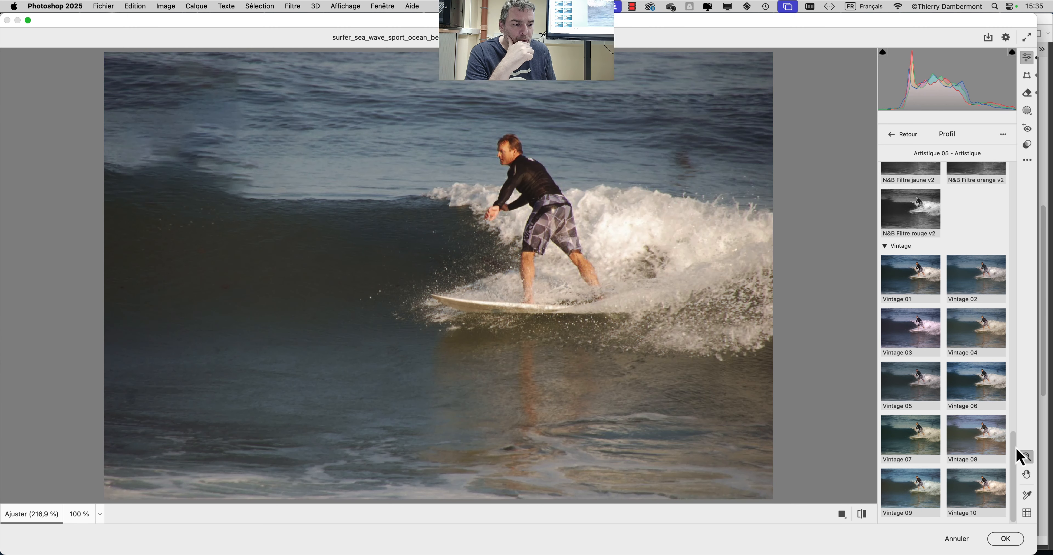
scroll(1014, 411, up, 7)
drag(1014, 411, 1041, 236)
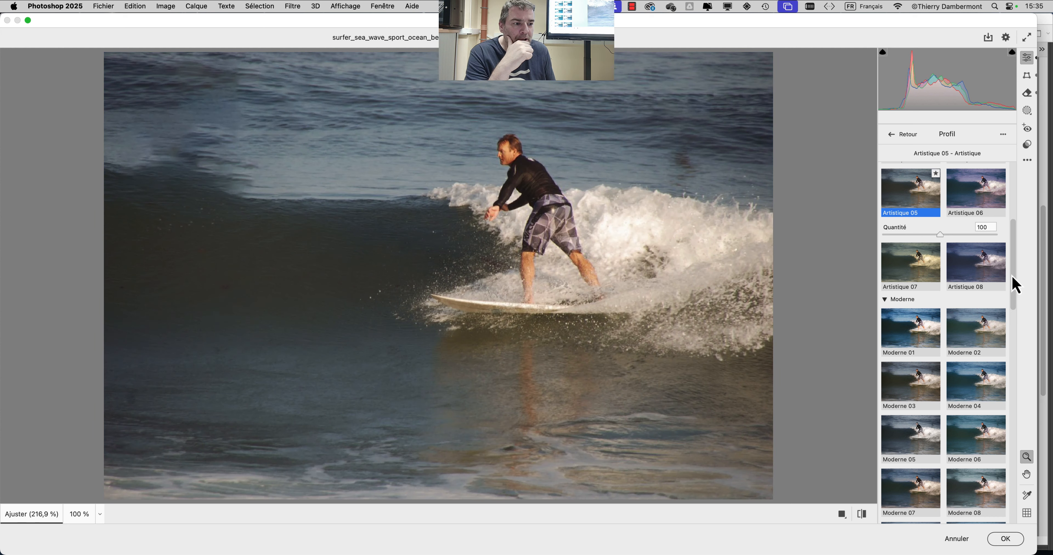
drag(1012, 284, 1016, 217)
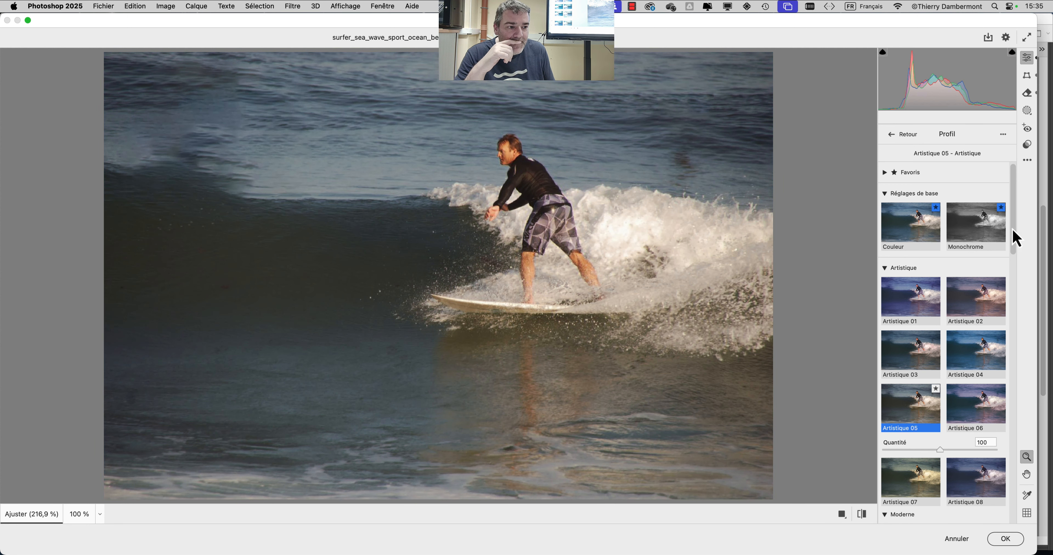
drag(1013, 228, 1018, 323)
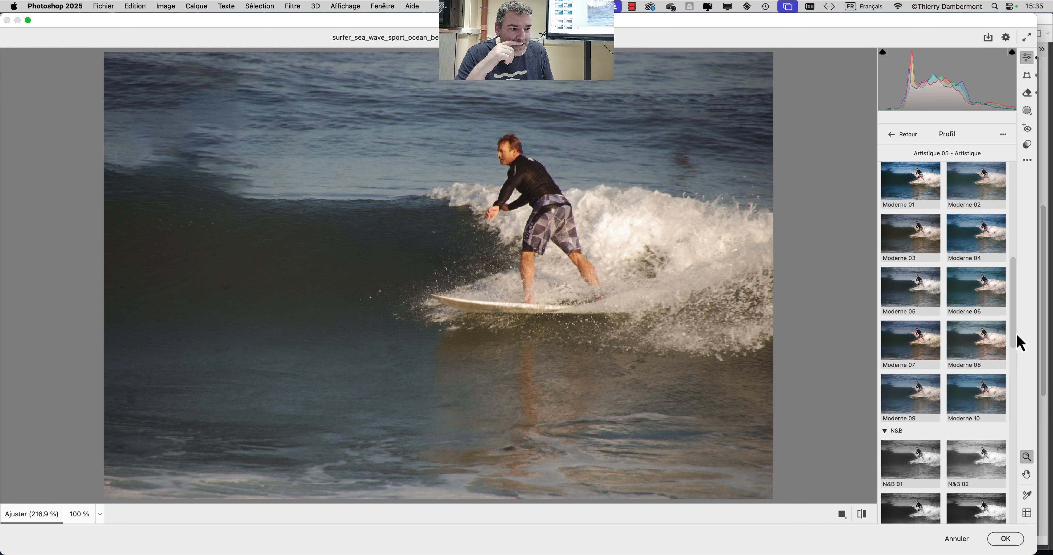
drag(1016, 341, 1020, 432)
scroll(968, 444, down, 5)
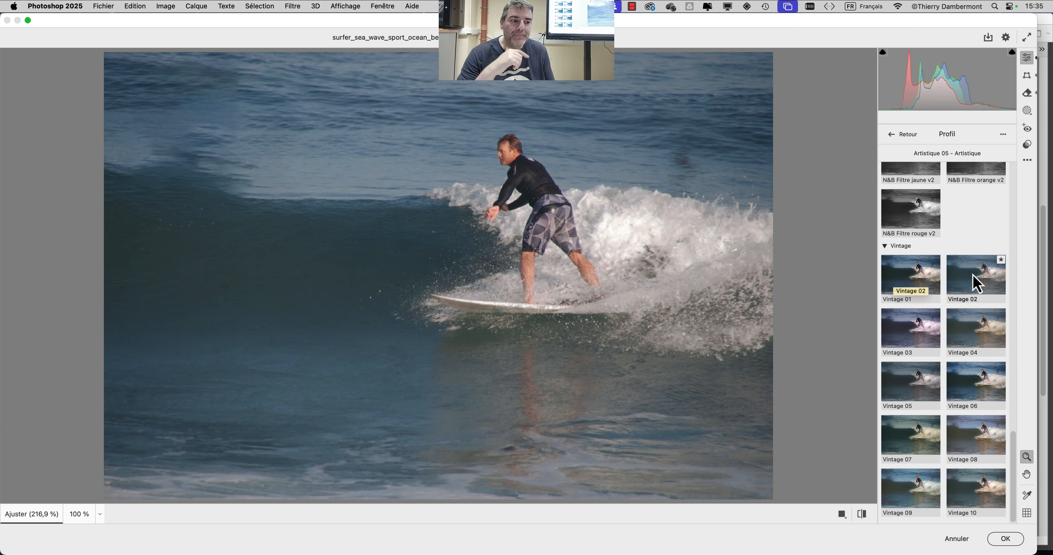
click(976, 283)
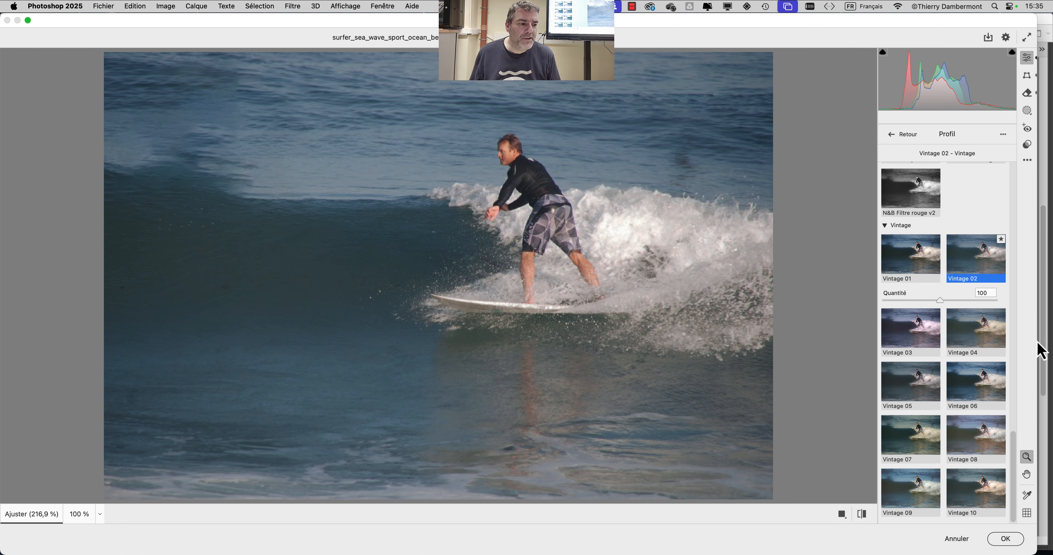
click(1008, 542)
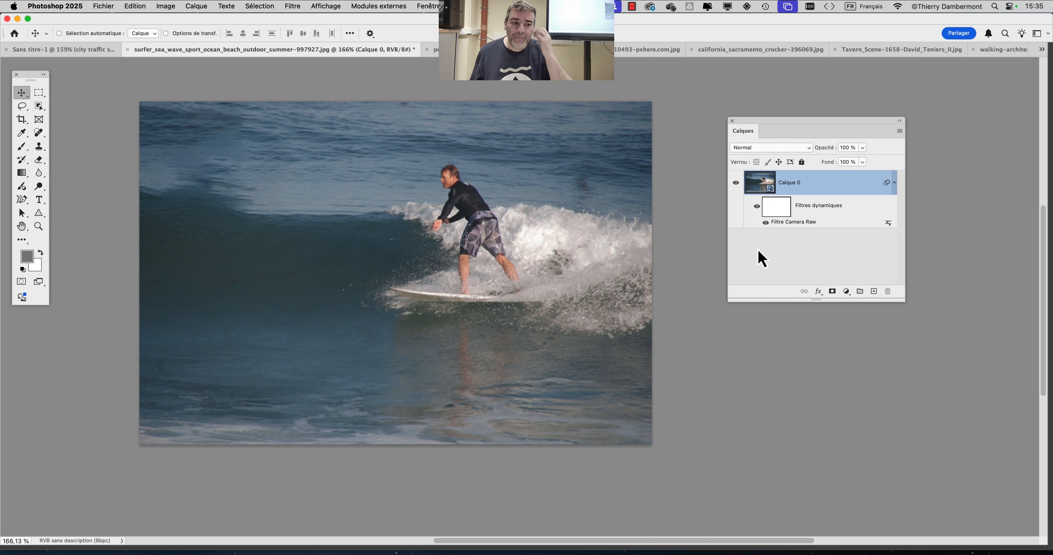
Reopen the surfer photo's Camera Raw smart filter and collapse the Couleur, Effets and Courbe settings
double_click(785, 222)
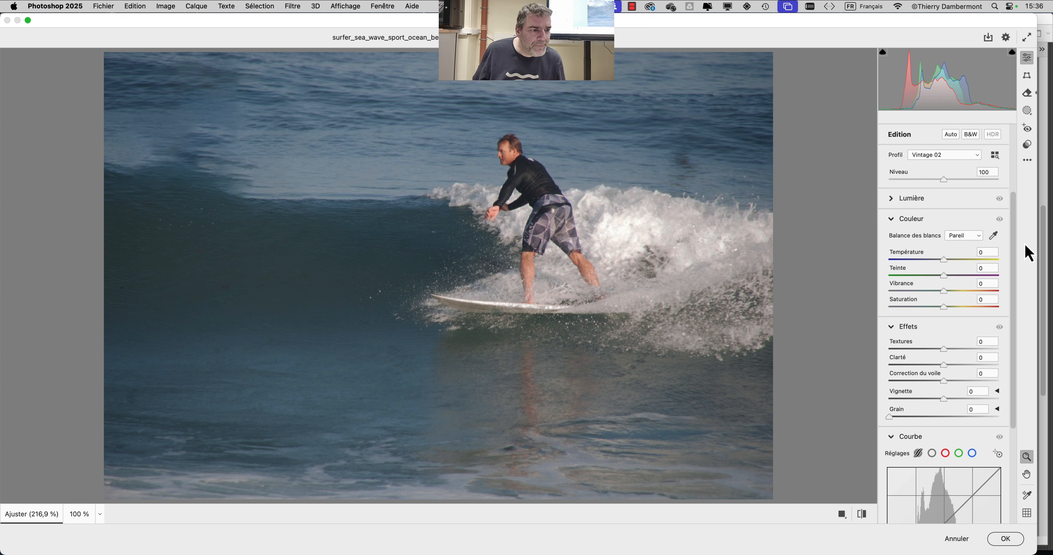
click(893, 222)
click(895, 244)
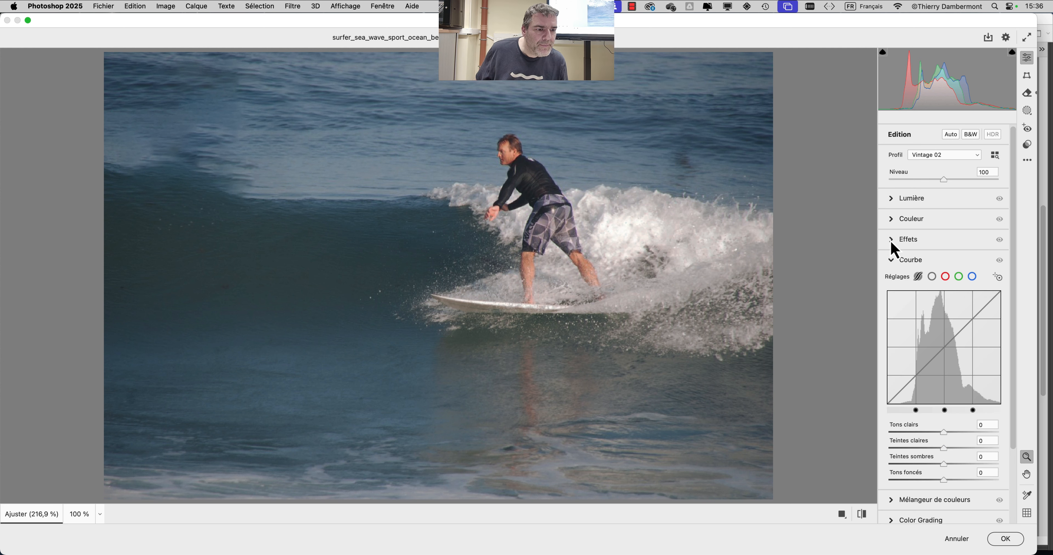
click(895, 274)
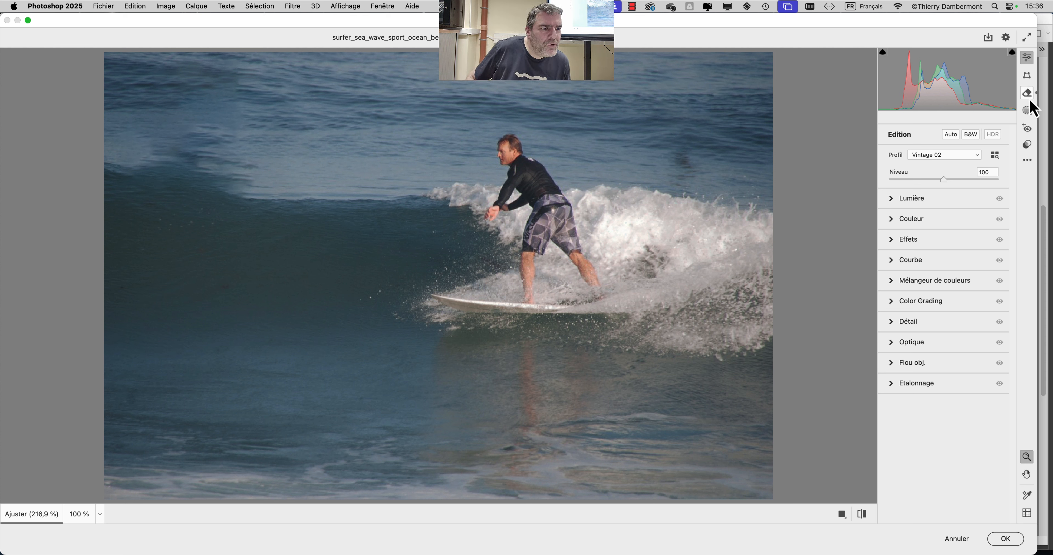
Create a Camera Raw mask that automatically selects the surfer as the subject
click(1027, 160)
click(1027, 159)
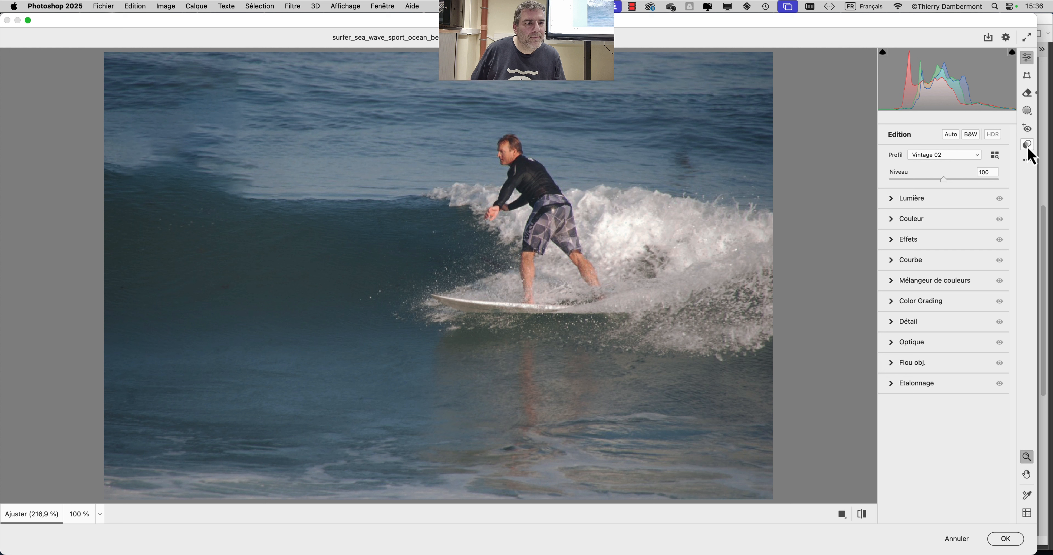
click(1028, 119)
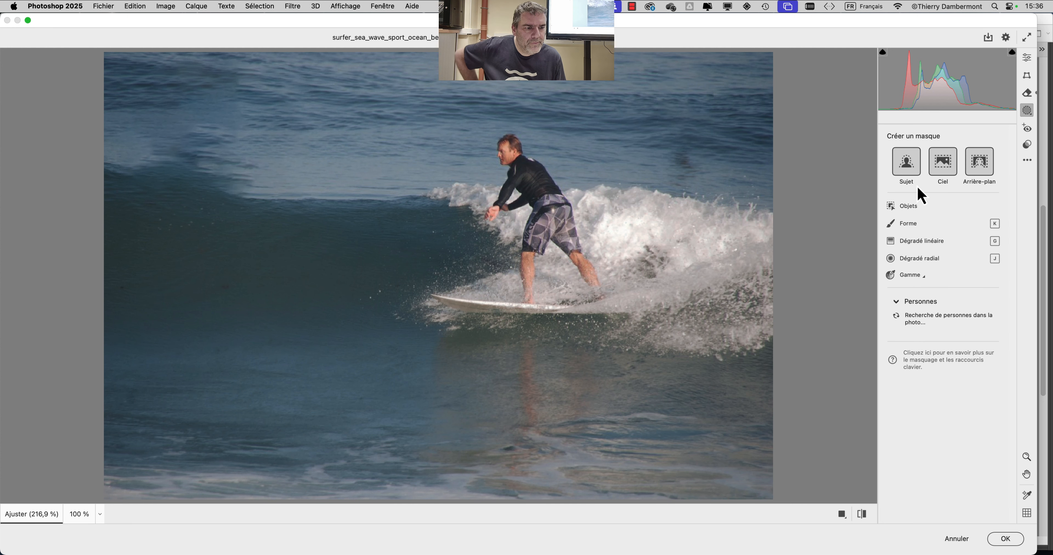
click(908, 178)
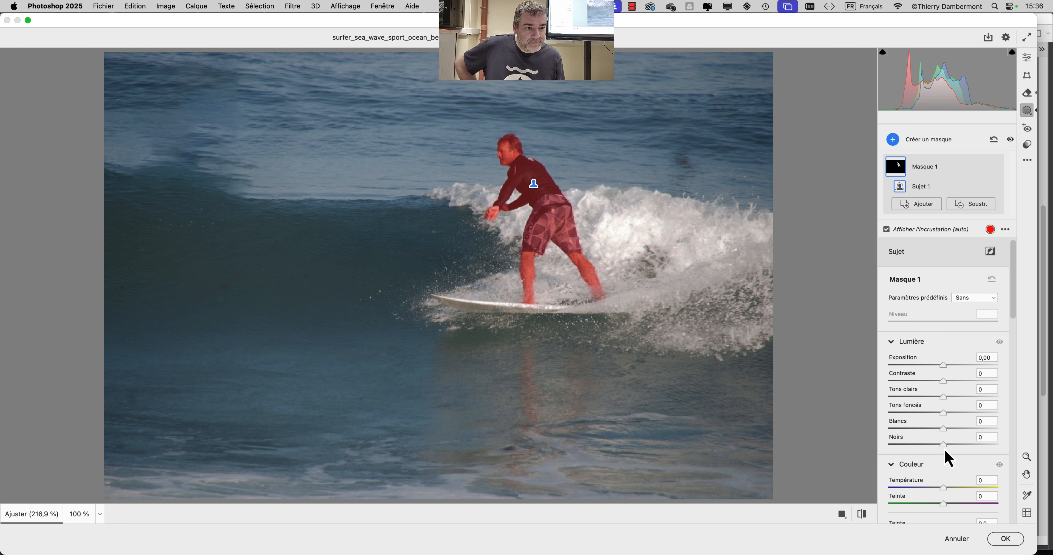
Brighten the masked surfer by setting the exposure of Masque 1 to +0,85
drag(937, 368, 959, 358)
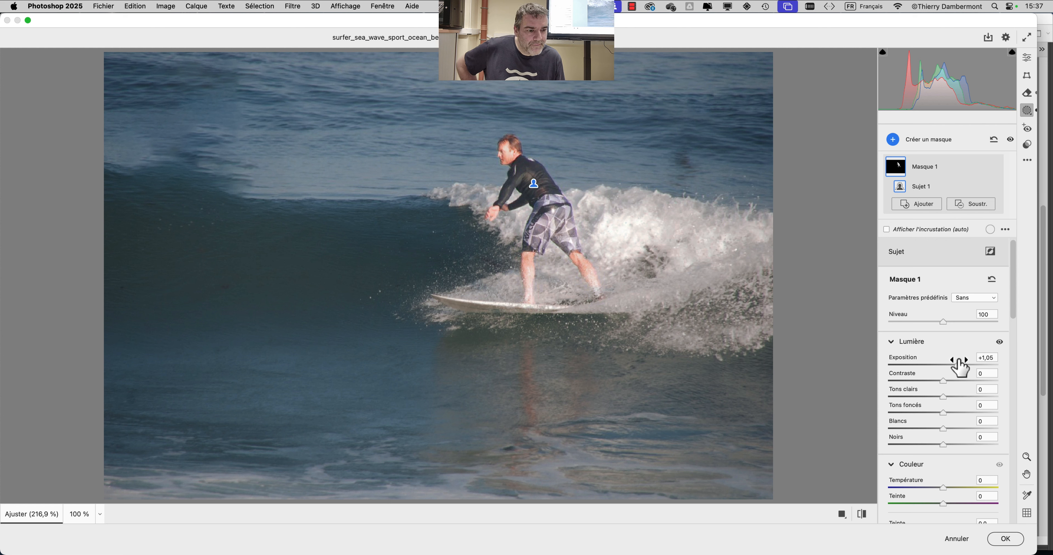
key(alt+super+8)
key(alt+super+8)
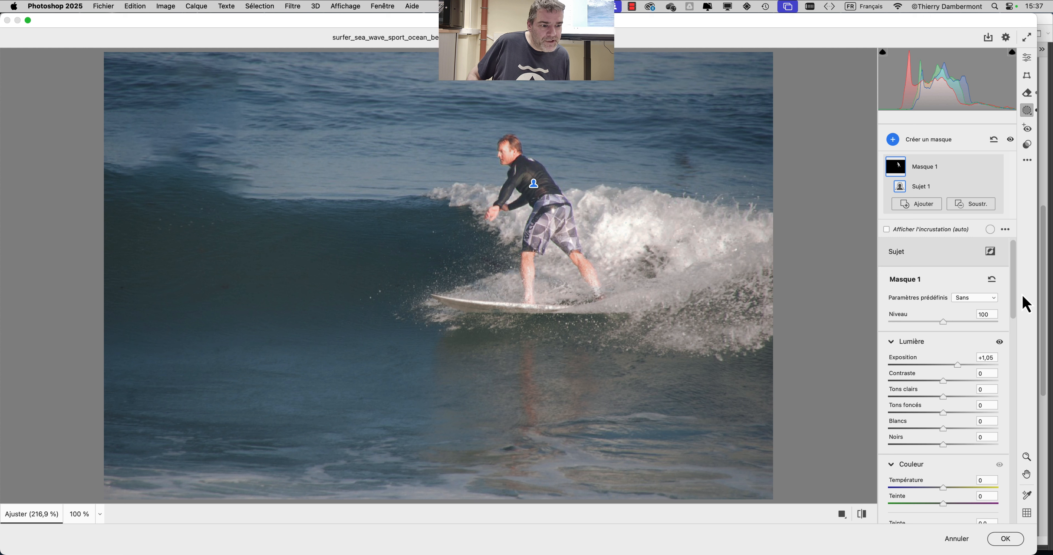
mouse_move(955, 367)
mouse_down()
mouse_move(902, 368)
mouse_move(958, 366)
mouse_move(944, 367)
mouse_move(953, 359)
mouse_up()
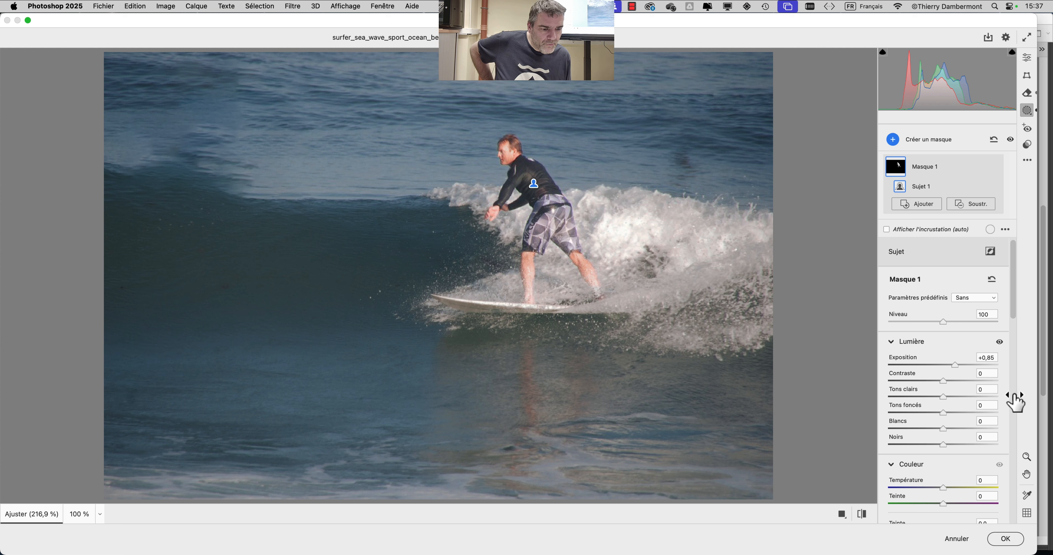
Add a second subject mask and invert its selection so it covers everything around the surfer
click(926, 141)
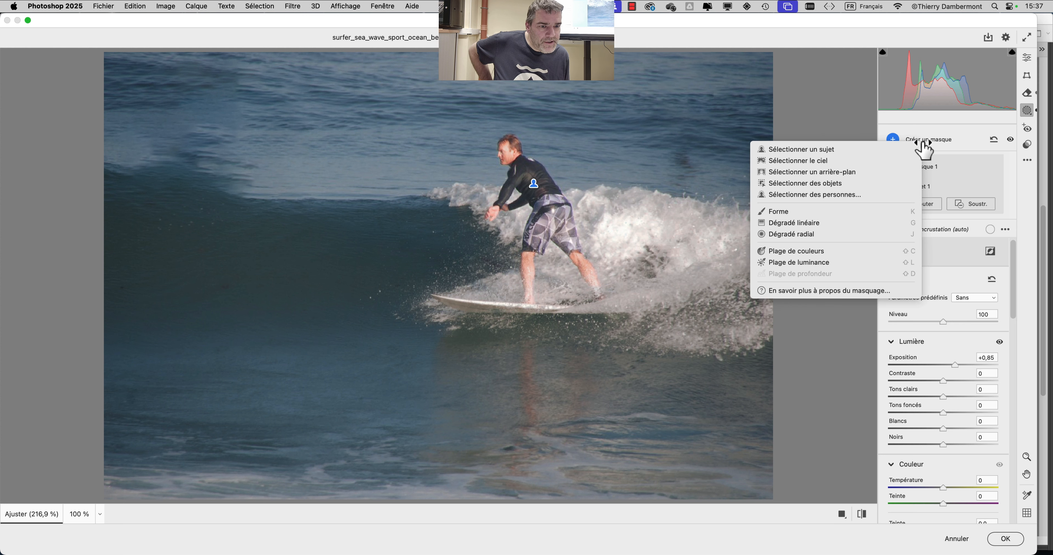
click(817, 149)
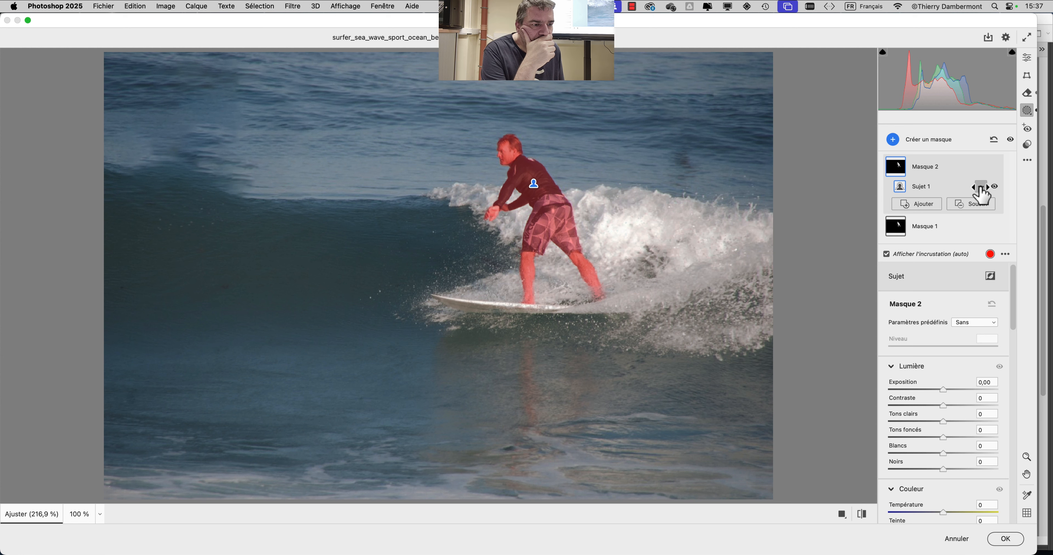
click(981, 187)
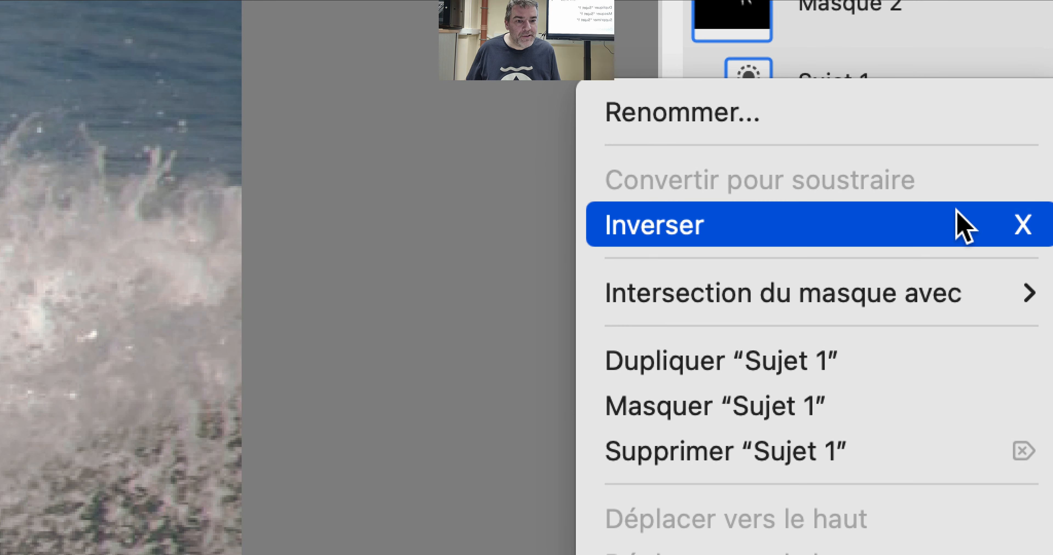
click(868, 323)
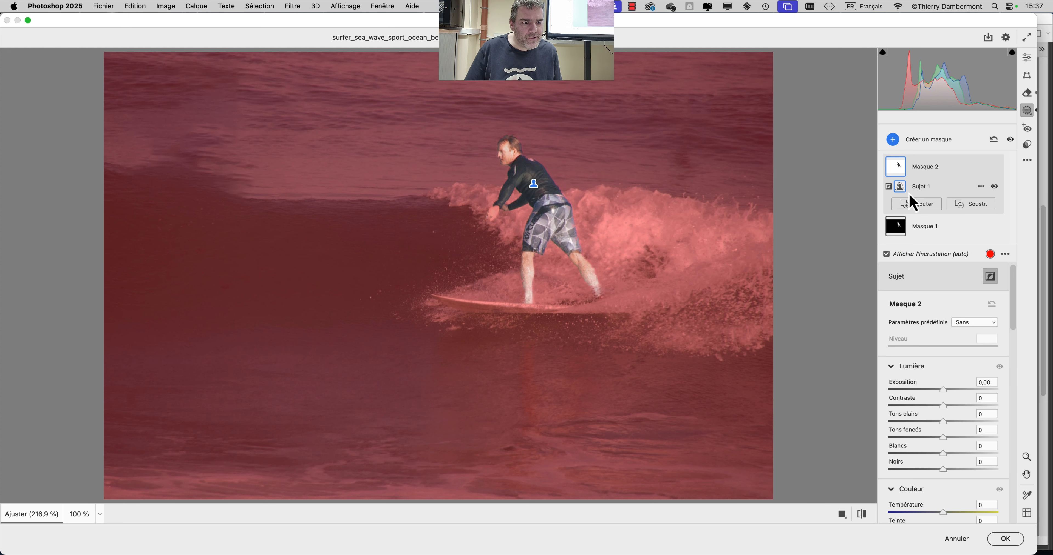
Set the background mask's exposure to +1,30 and its Noirs to -88
click(982, 167)
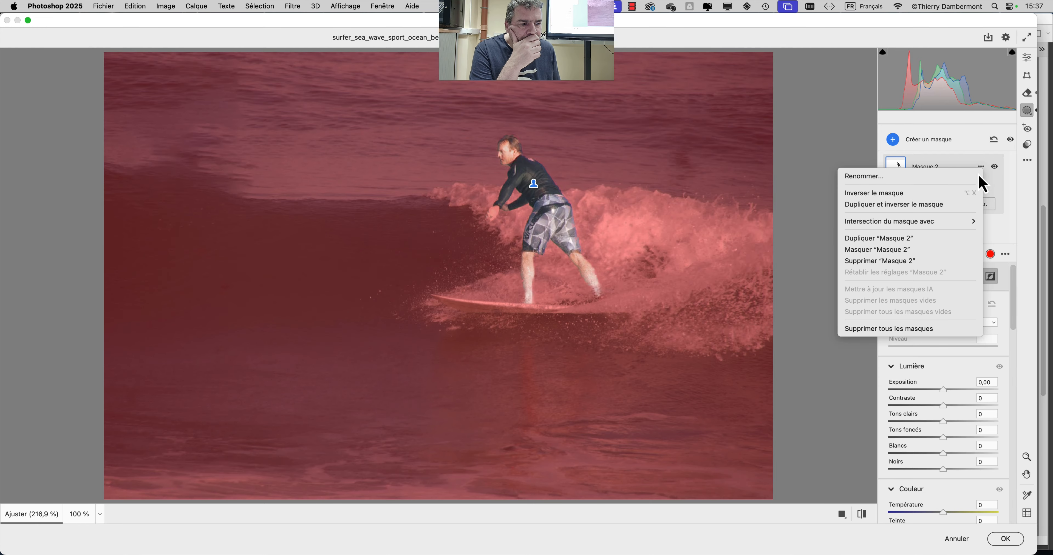
click(957, 376)
mouse_move(941, 391)
mouse_down()
mouse_move(959, 392)
mouse_move(925, 392)
mouse_move(961, 392)
mouse_up()
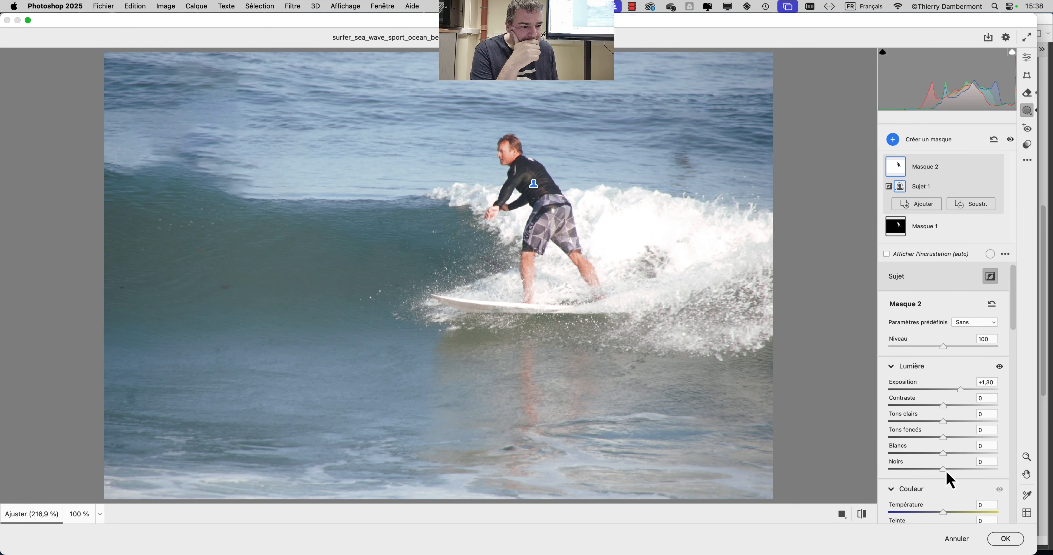
drag(946, 471, 898, 478)
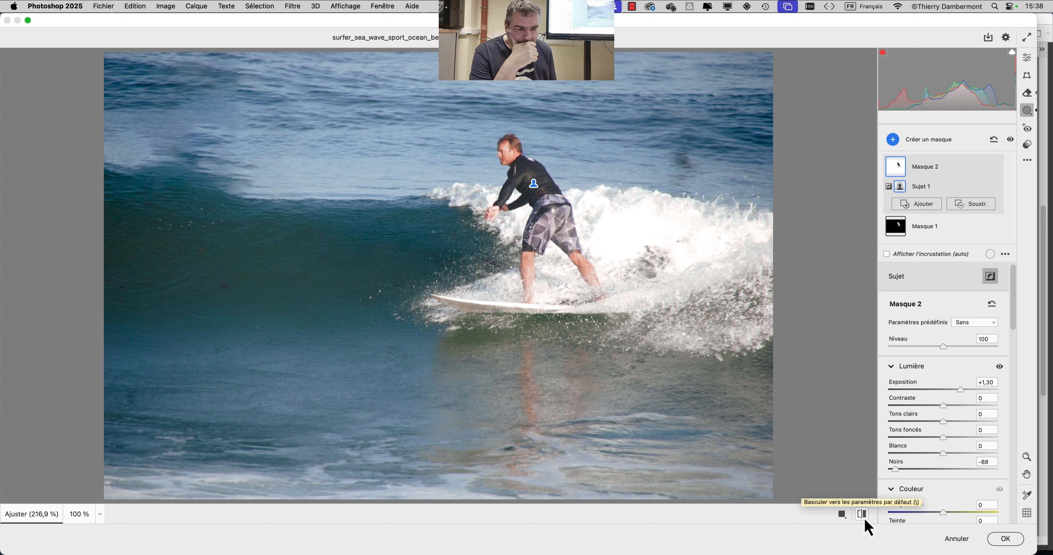
Compare the before and after versions side by side and in split view, and apply the Camera Raw filter
click(842, 519)
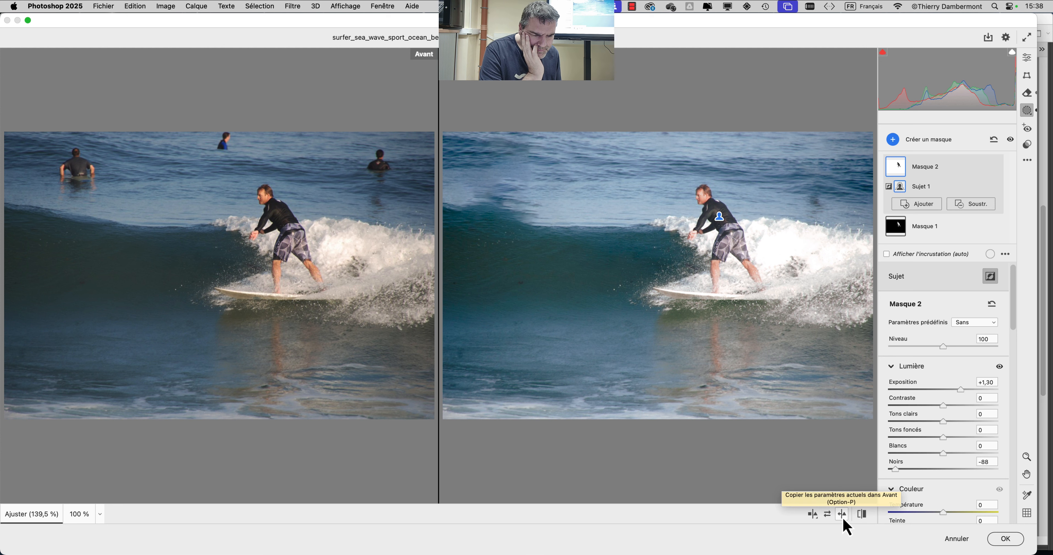
click(828, 515)
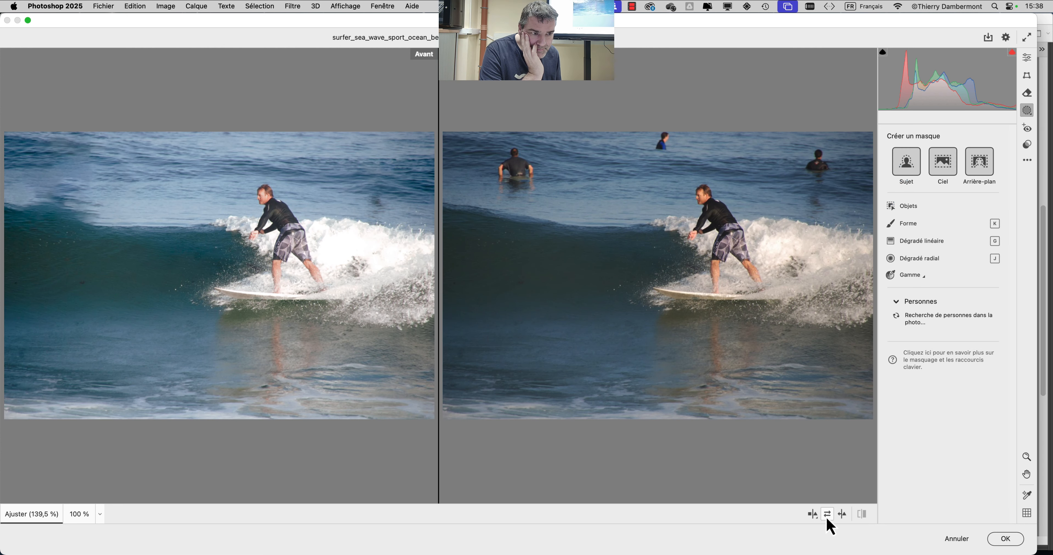
click(827, 515)
click(827, 515)
click(827, 515)
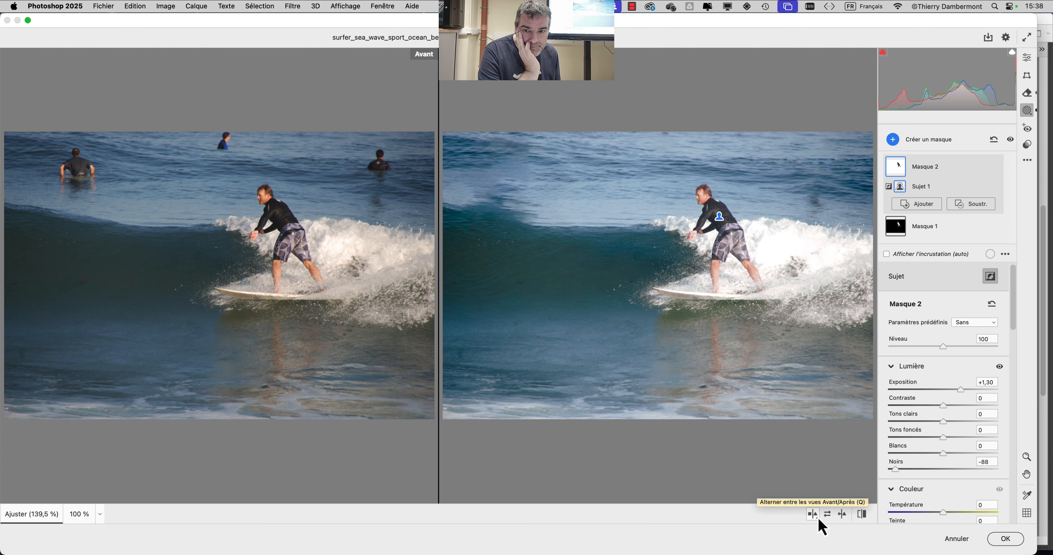
click(811, 521)
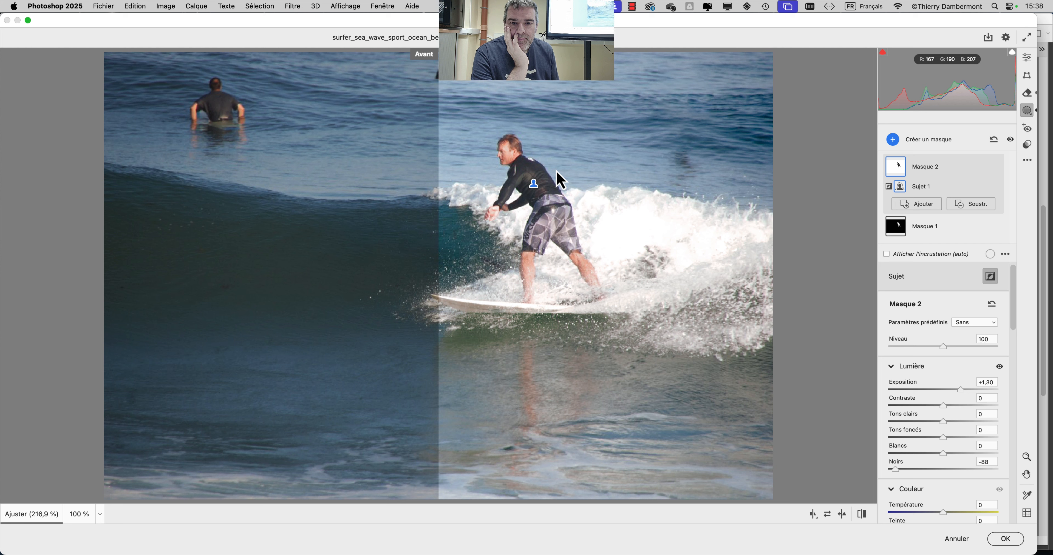
click(1013, 539)
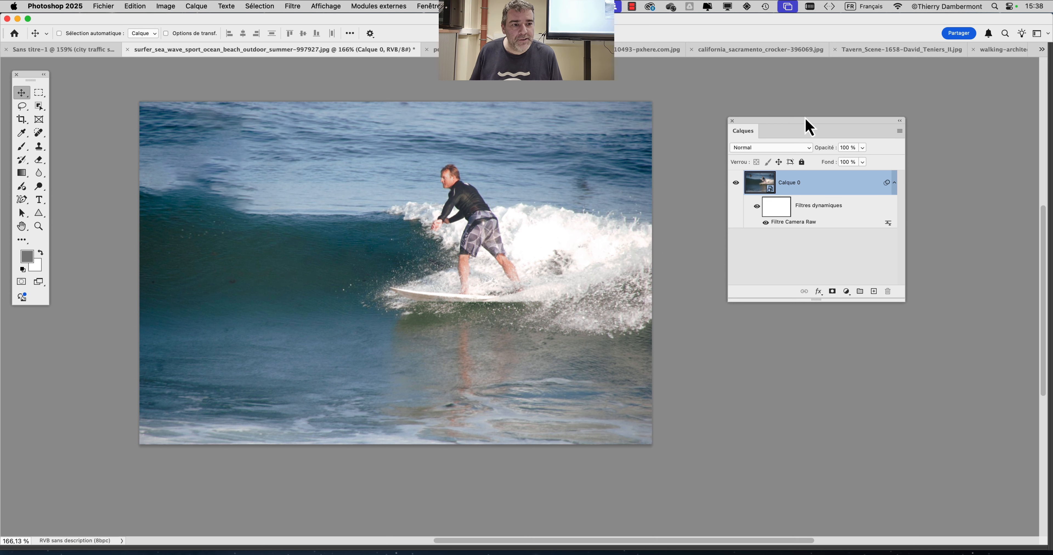
Reposition the Calques panel, deselect the layer and toggle the Camera Raw smart filter's visibility to compare the photo with and without it
drag(805, 119, 792, 148)
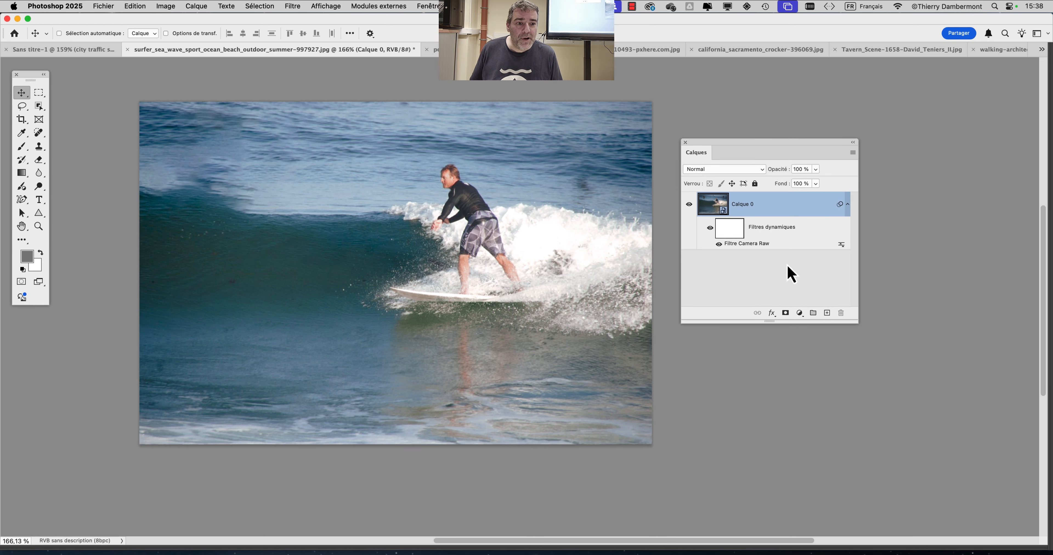
click(814, 286)
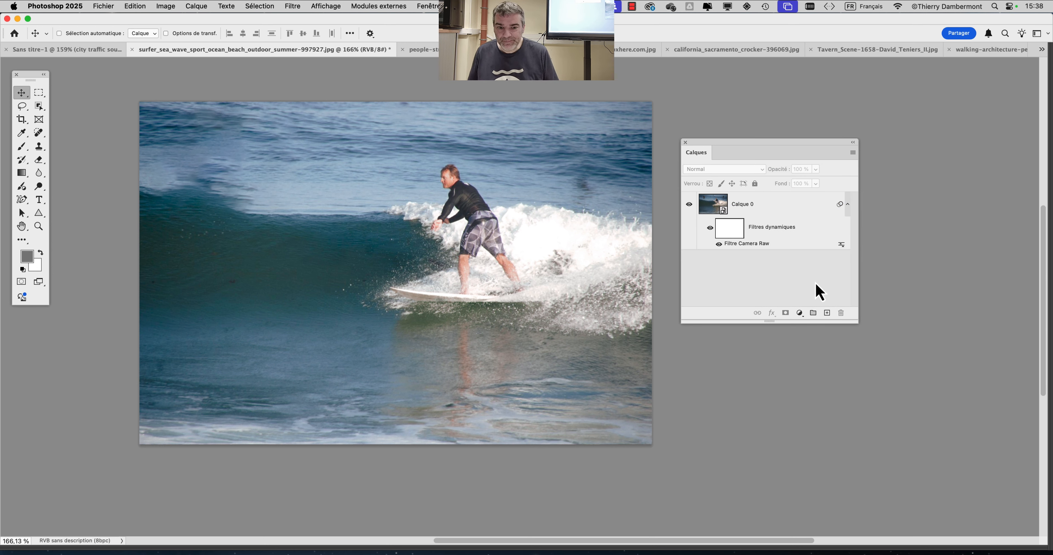
click(718, 243)
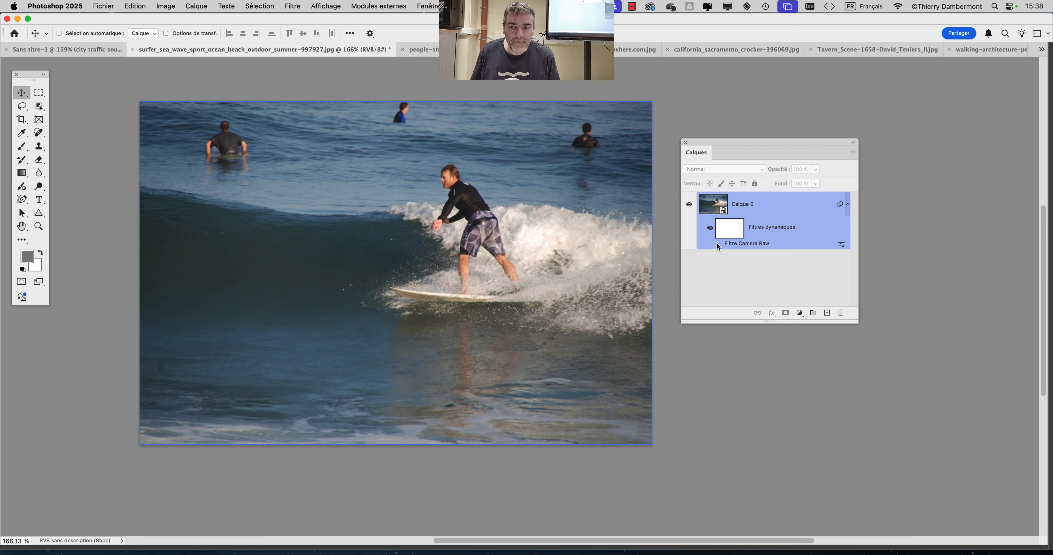
click(718, 244)
click(718, 244)
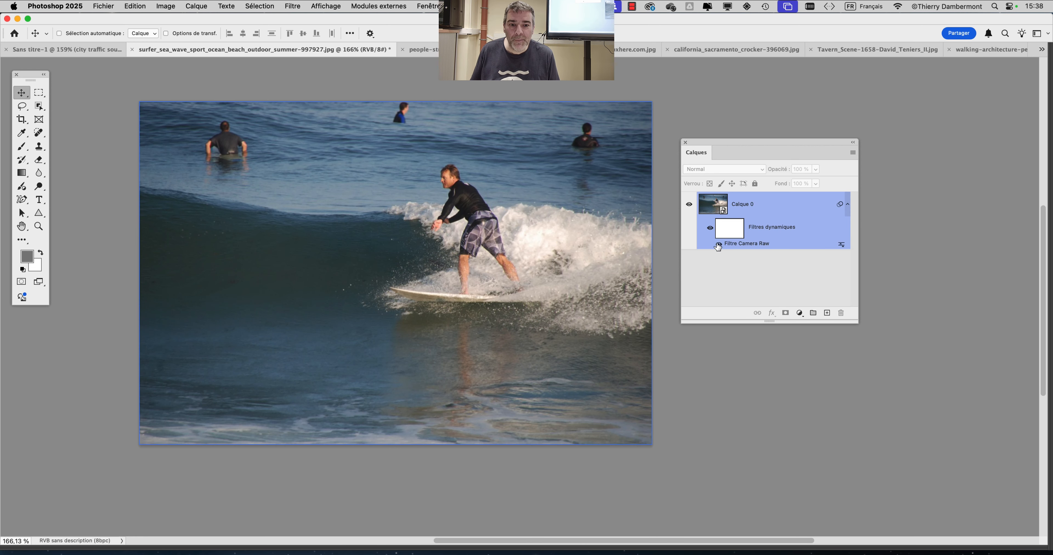
Switch the Camera Raw smart filter off and on repeatedly to compare the original and adjusted surfer photo
click(718, 245)
click(718, 244)
click(718, 244)
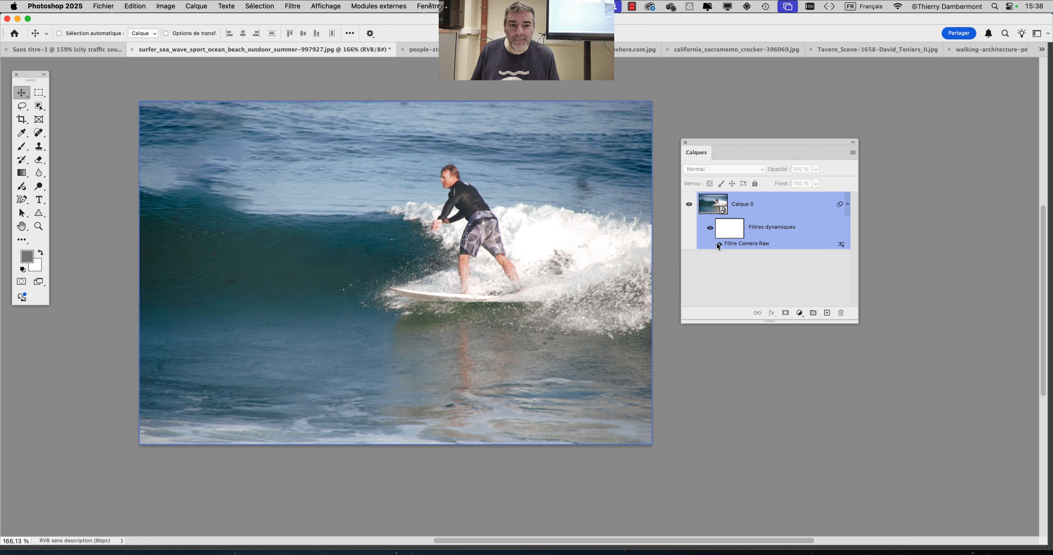
click(718, 244)
click(718, 244)
click(718, 244)
click(718, 245)
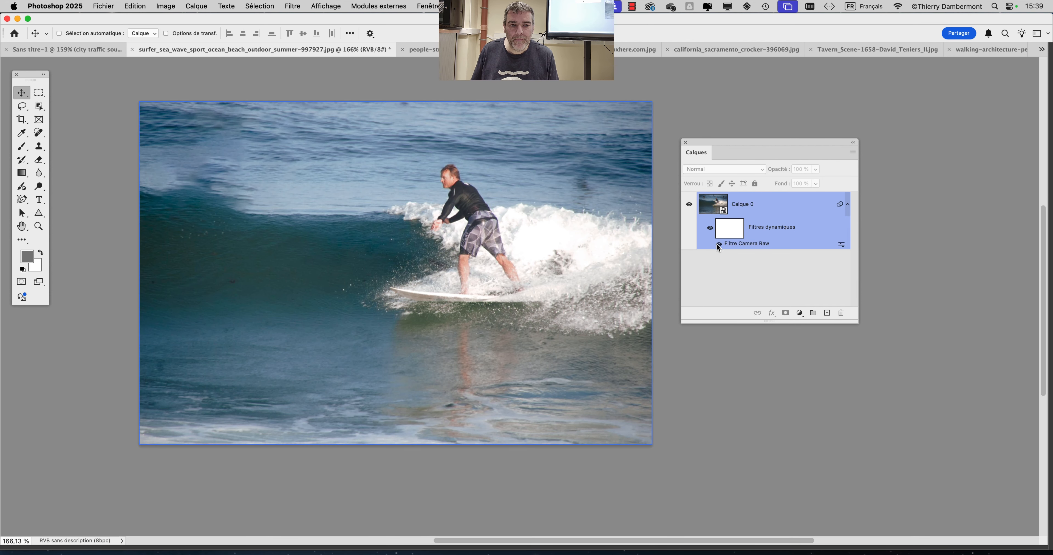
Activate the smart filter's mask on Calque 0 and choose the Brush tool with black, reducing its size to about 260 px
click(726, 234)
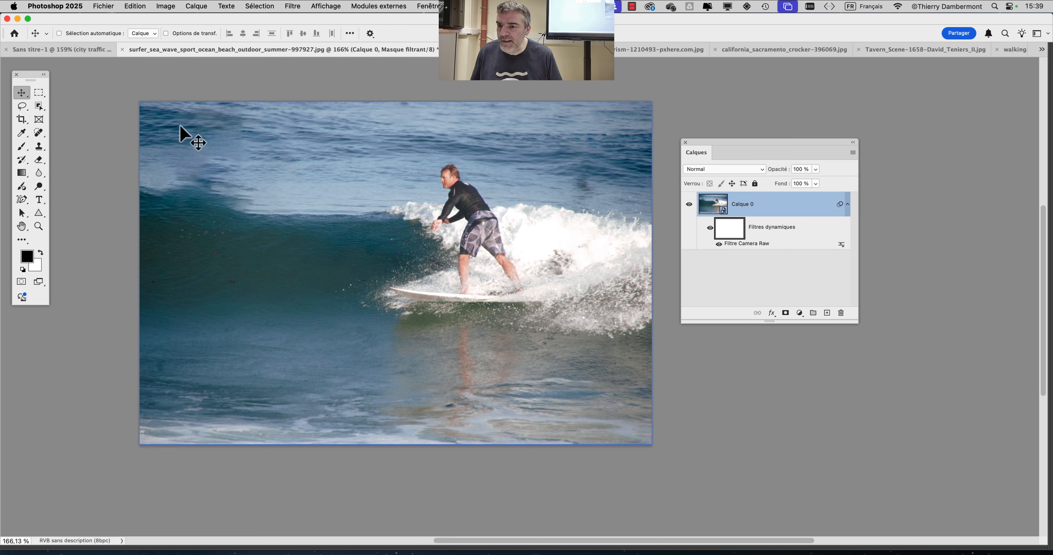
click(22, 146)
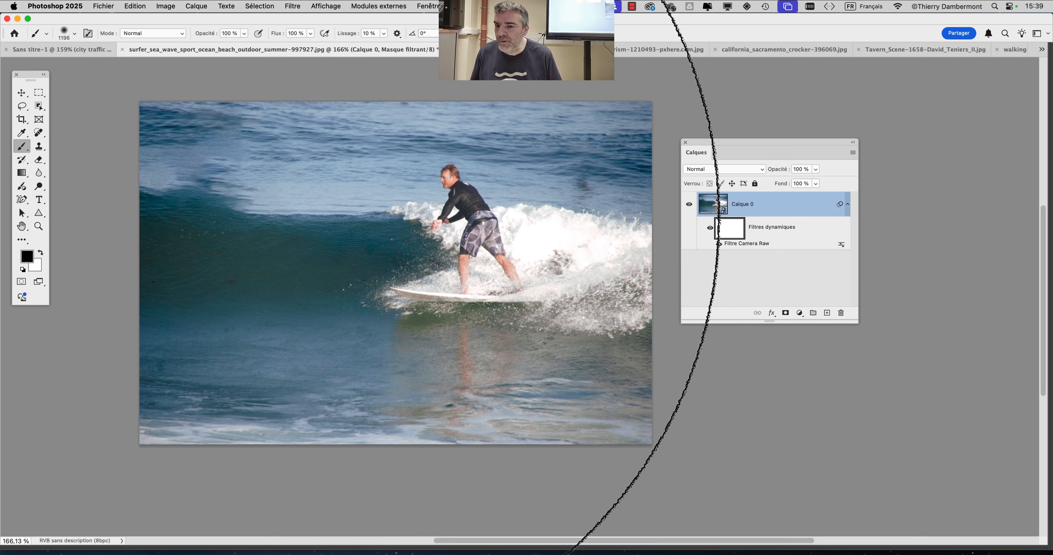
mouse_move(372, 273)
mouse_down()
mouse_move(118, 279)
mouse_move(352, 291)
mouse_move(252, 282)
mouse_up()
Try painting black at 100 % opacity on the filter mask over the white foam beside the surfer, and undo the stroke
drag(530, 241, 566, 240)
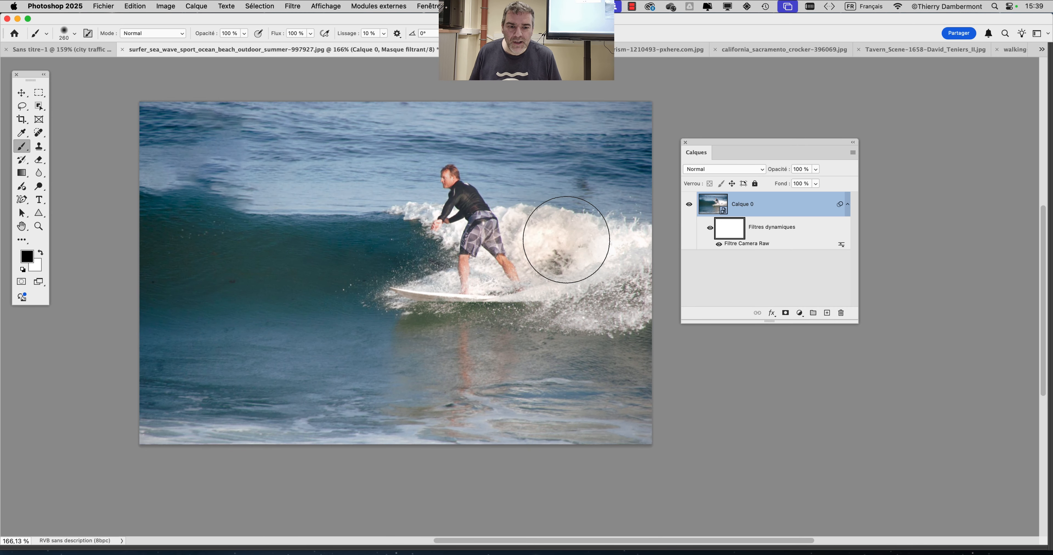
scroll(585, 275, up, 5)
scroll(587, 258, down, 4)
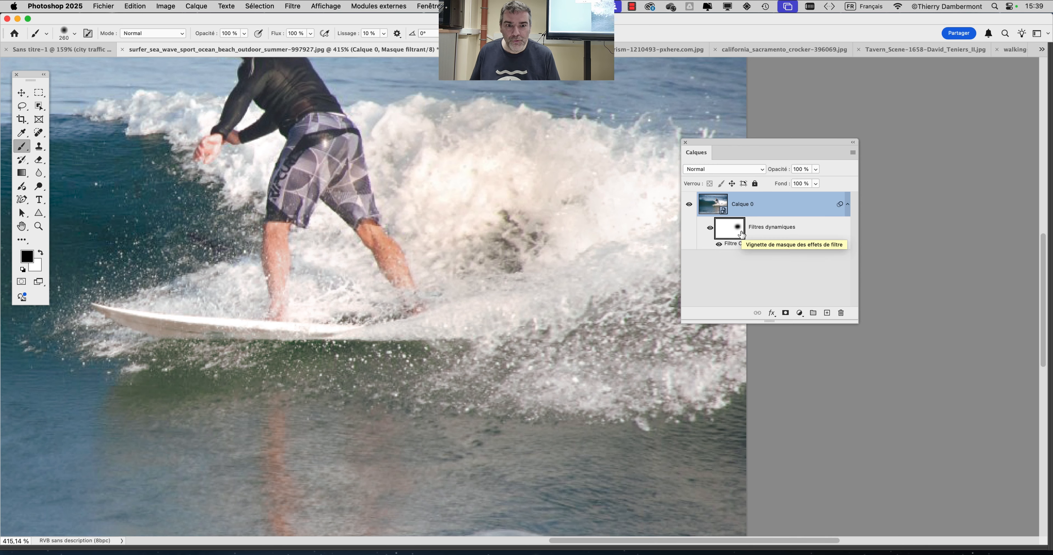
key(super+z)
Set the brush opacity to 47 % and paint black on the filter mask over the white foam with a brush of about 203 px
drag(506, 224, 480, 223)
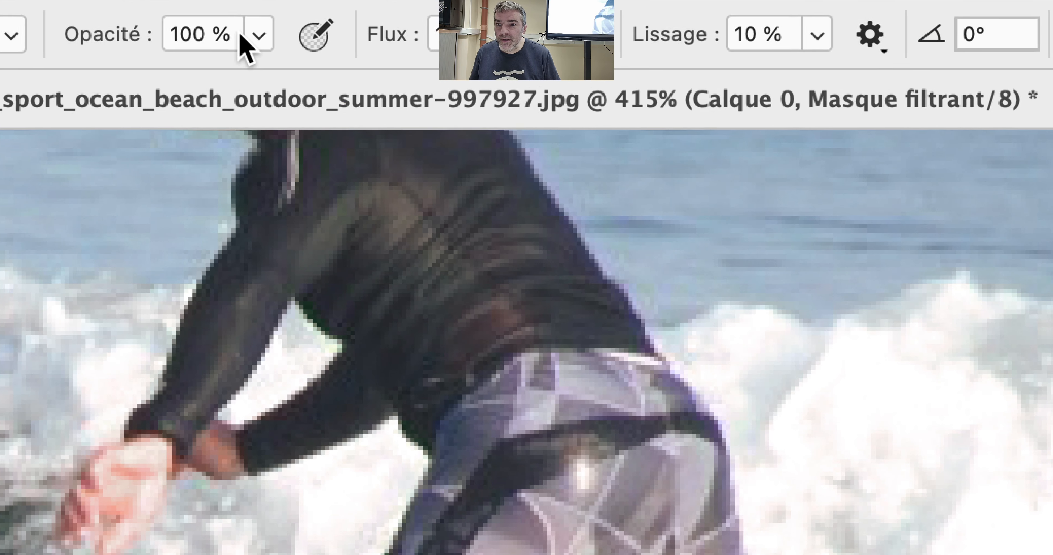
click(241, 33)
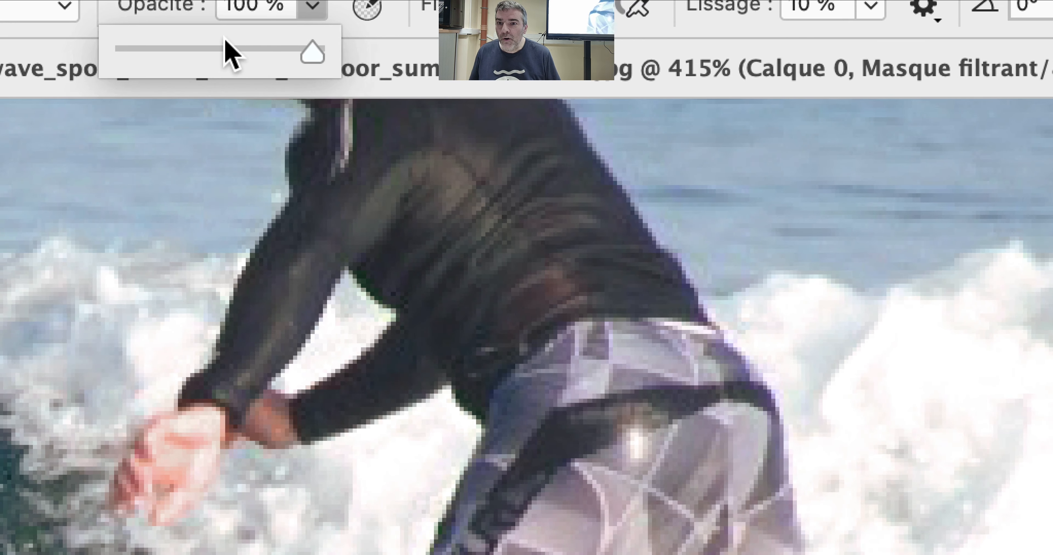
click(172, 65)
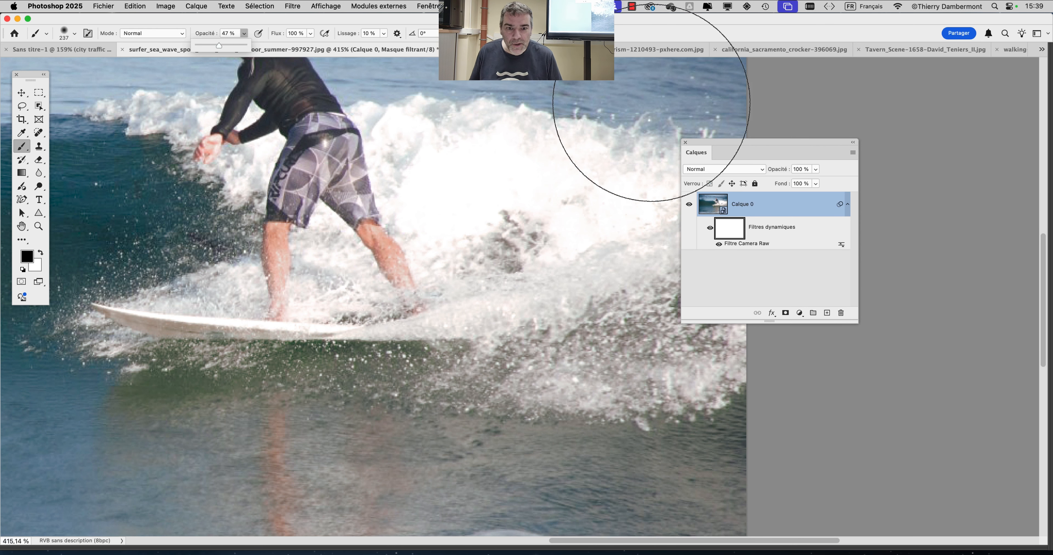
mouse_move(588, 207)
ctrl+alt+mouse_down()
mouse_move(470, 183)
mouse_move(482, 245)
ctrl+alt+mouse_up()
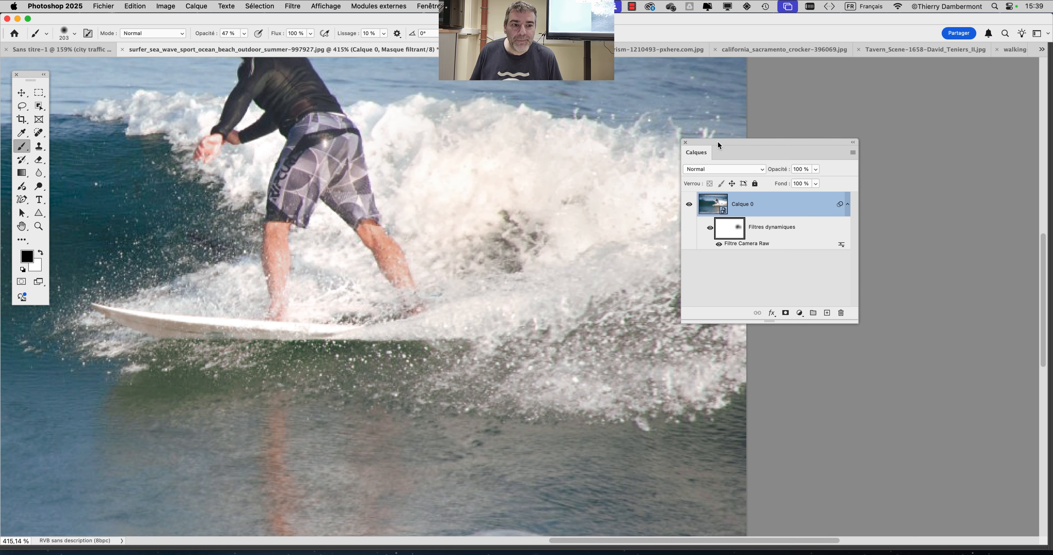
Move the Calques panel clear of the photo, reduce the brush size to 155 px and show the whole image
drag(718, 144, 812, 124)
scroll(491, 265, left, 5)
scroll(490, 265, up, 3)
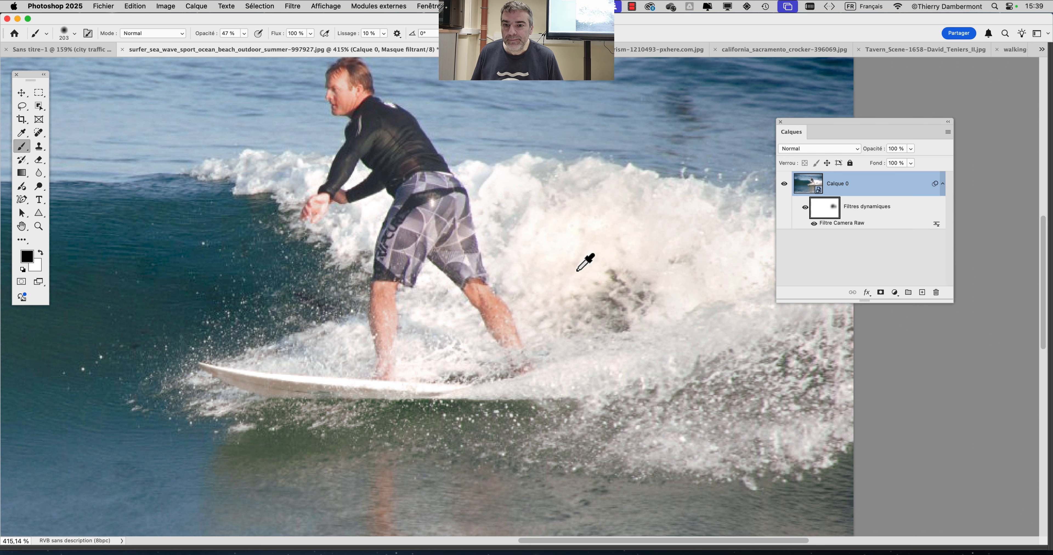
mouse_move(577, 271)
mouse_down()
mouse_move(573, 284)
mouse_move(526, 285)
mouse_move(535, 280)
mouse_up()
scroll(534, 283, down, 5)
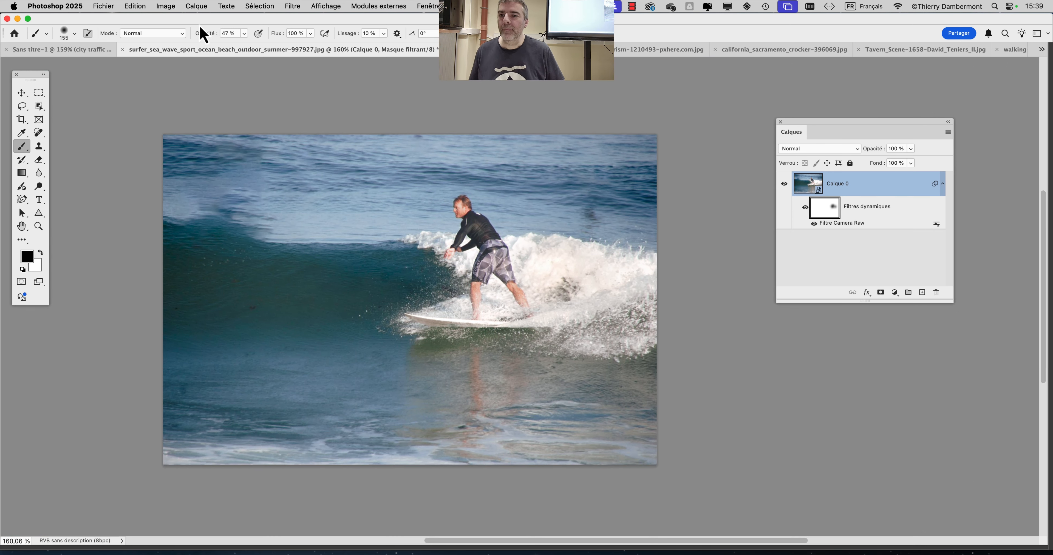
Save the surfer photo in Photoshop format in the suppression-auto-persos-secondaires folder with maximum compatibility, and close it
click(103, 7)
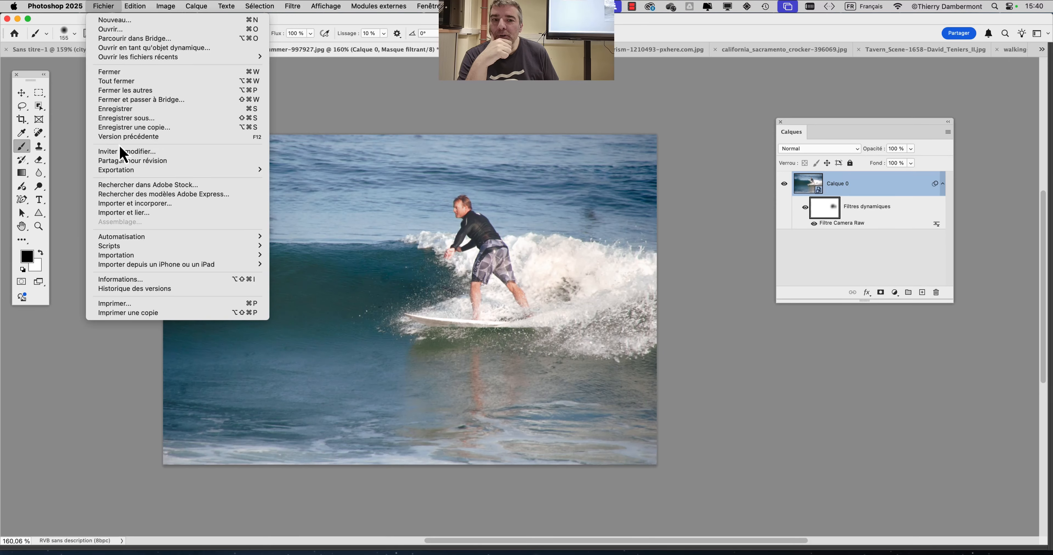
click(131, 117)
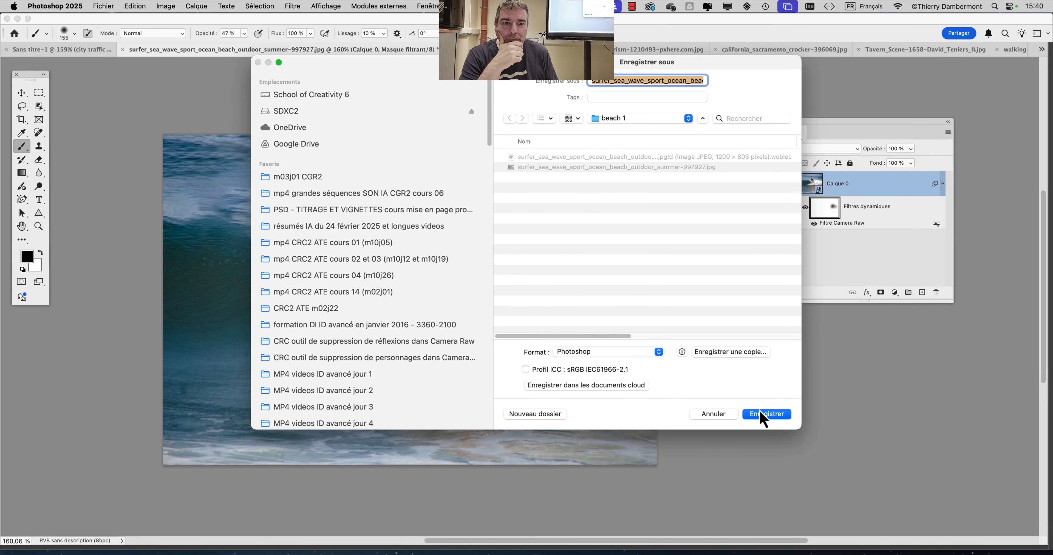
click(630, 120)
click(632, 129)
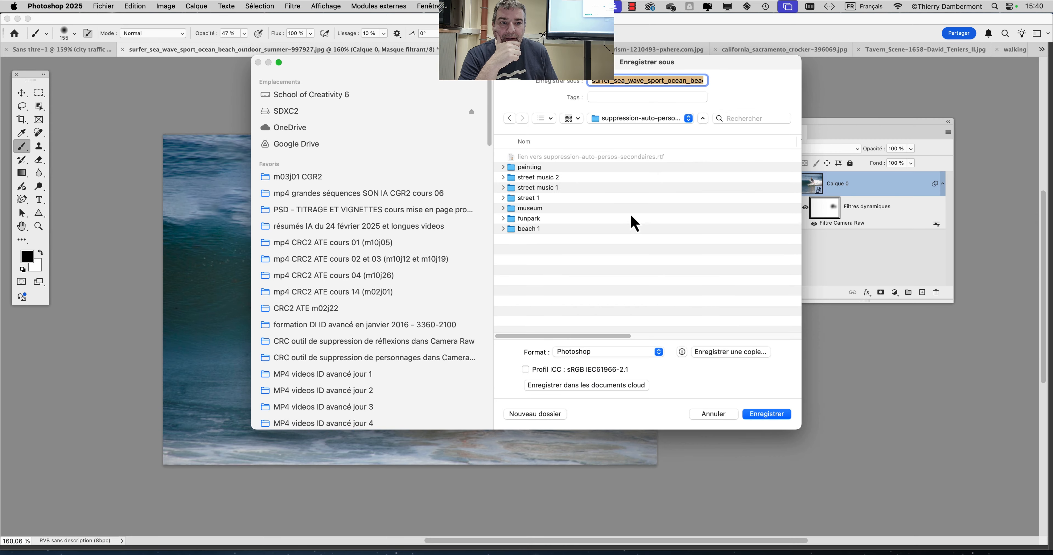
click(765, 414)
click(665, 256)
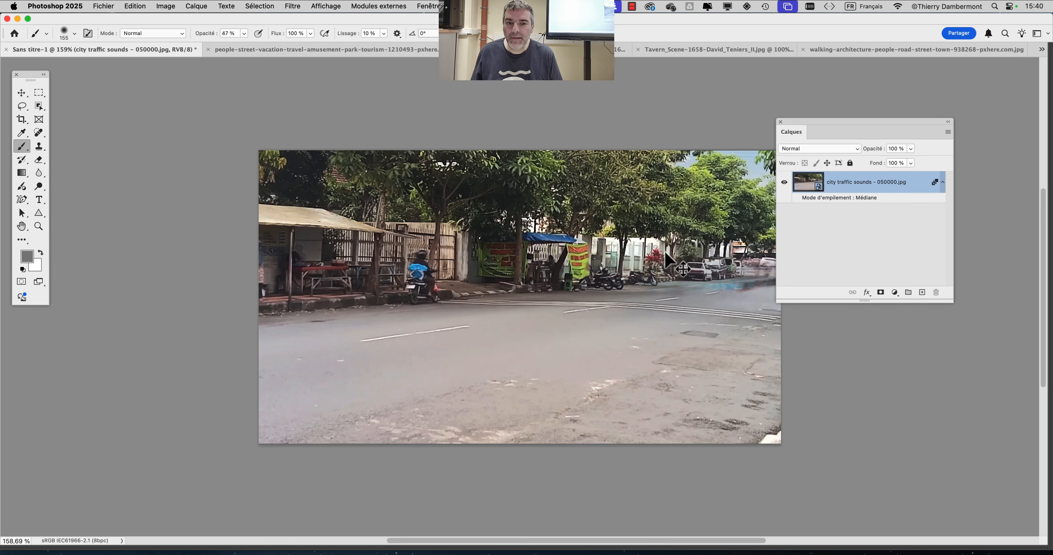
Save the median-stacked city traffic document as Sans titre-1.psd in the suppression-auto-persos-secondaires folder and close it
key(super+shift+s)
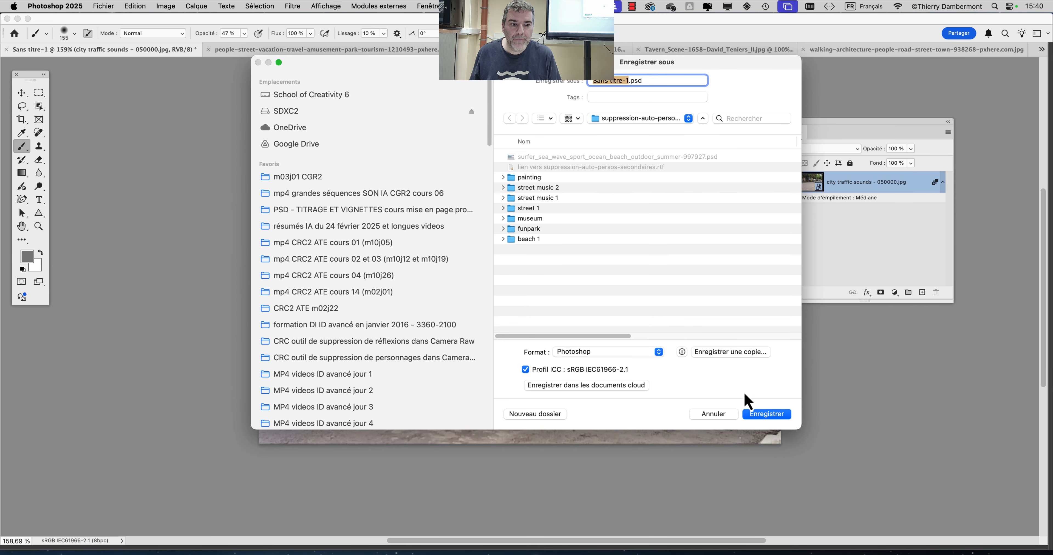
click(761, 418)
click(650, 254)
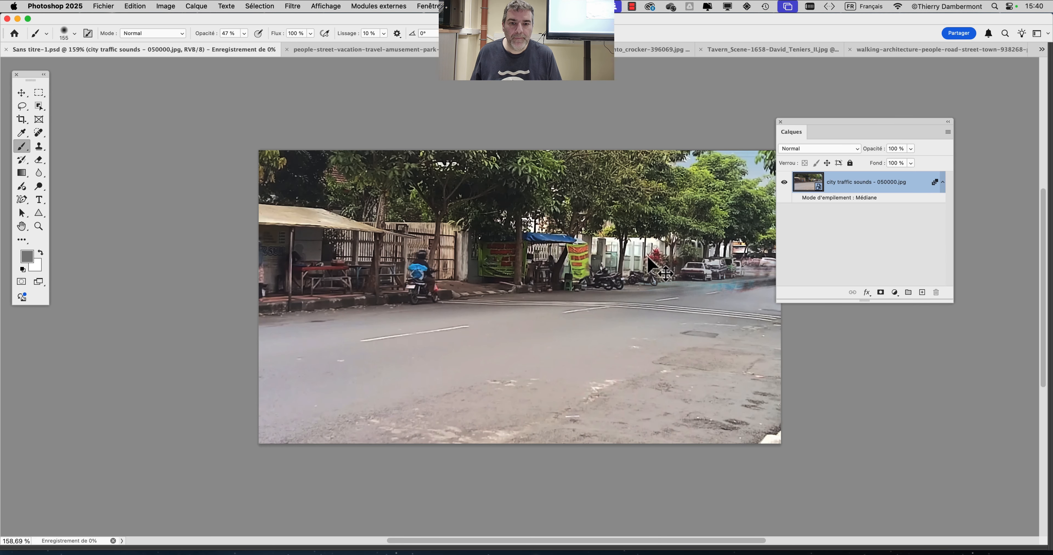
key(super+w)
Save the guitarist photo in Photoshop format in the street music 1 folder and close it
key(super+s)
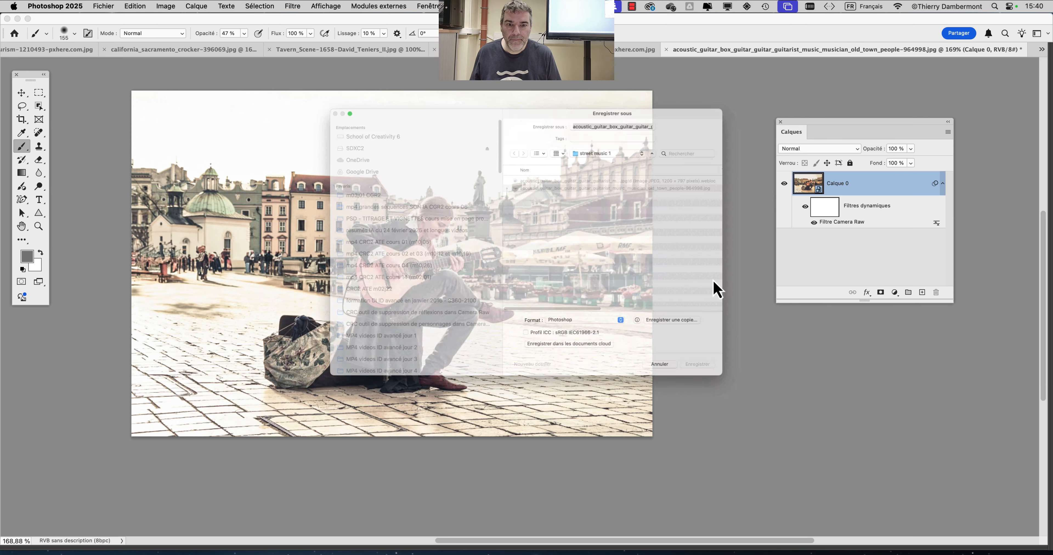
click(764, 417)
click(666, 258)
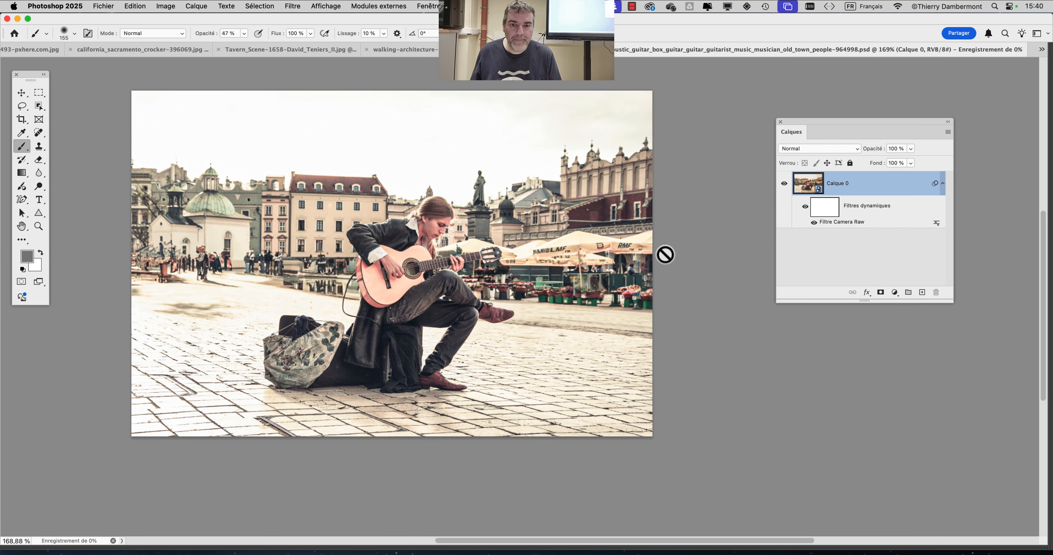
key(super+w)
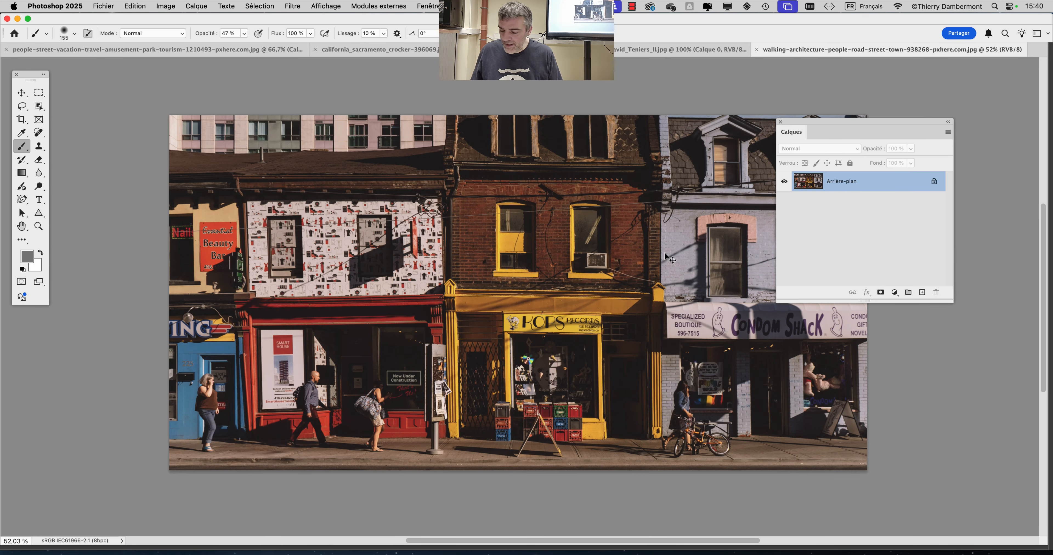
Cancel saving the unedited street shopfronts photo and close it
key(super+s)
click(723, 411)
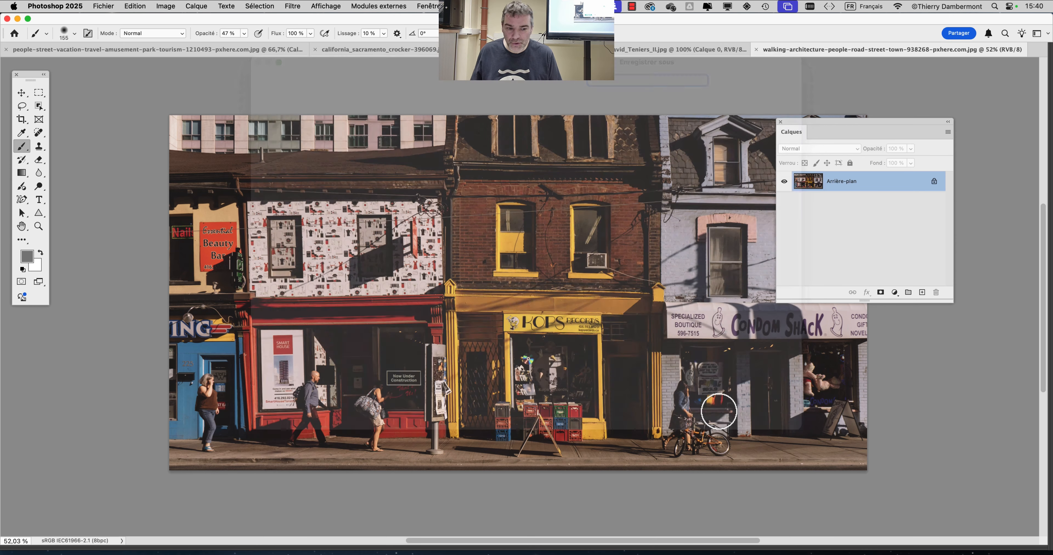
key(super+w)
Save the tavern painting in Photoshop format in the painting folder with maximum compatibility, and close it
key(super+s)
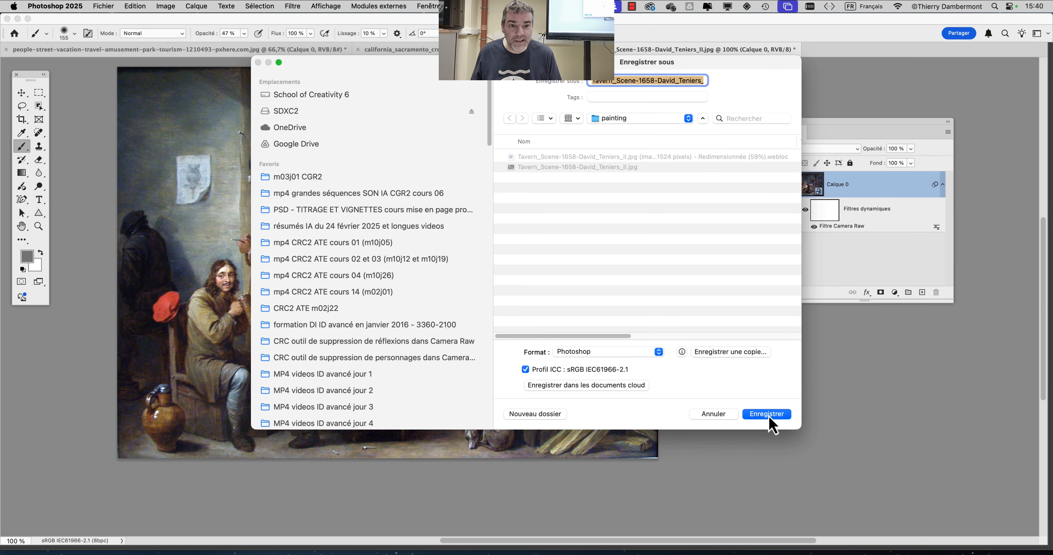
click(644, 120)
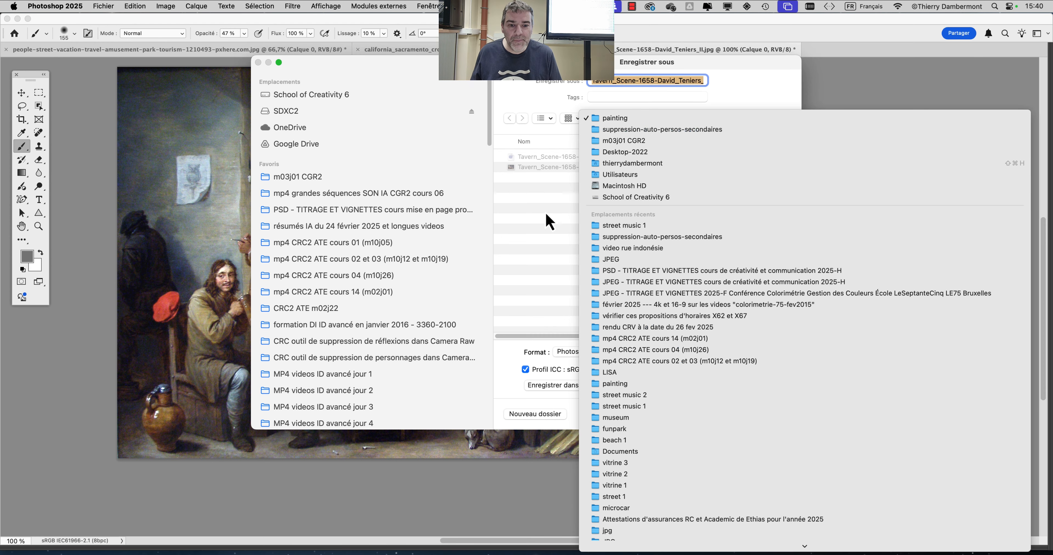
click(548, 220)
click(790, 417)
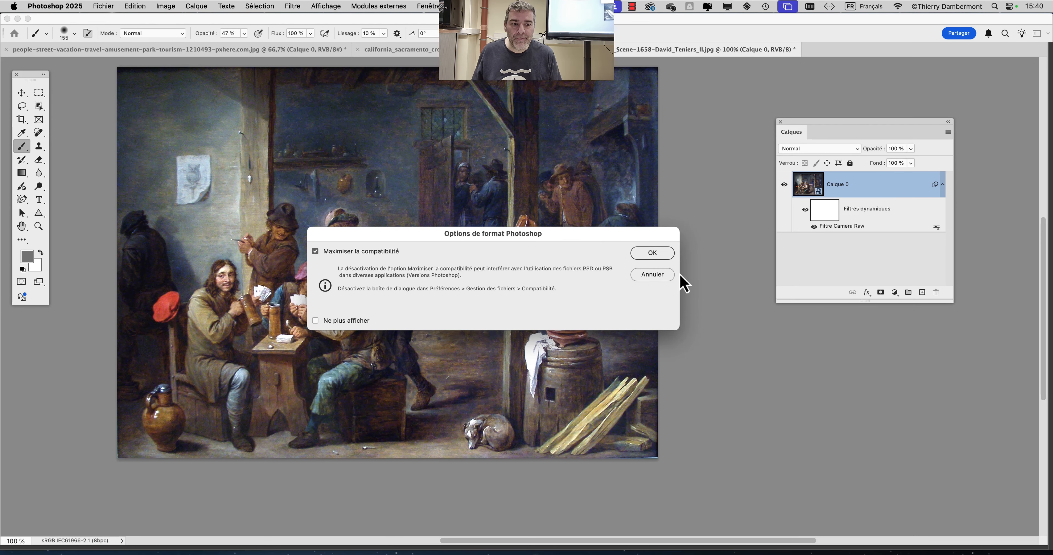
click(654, 253)
key(super+w)
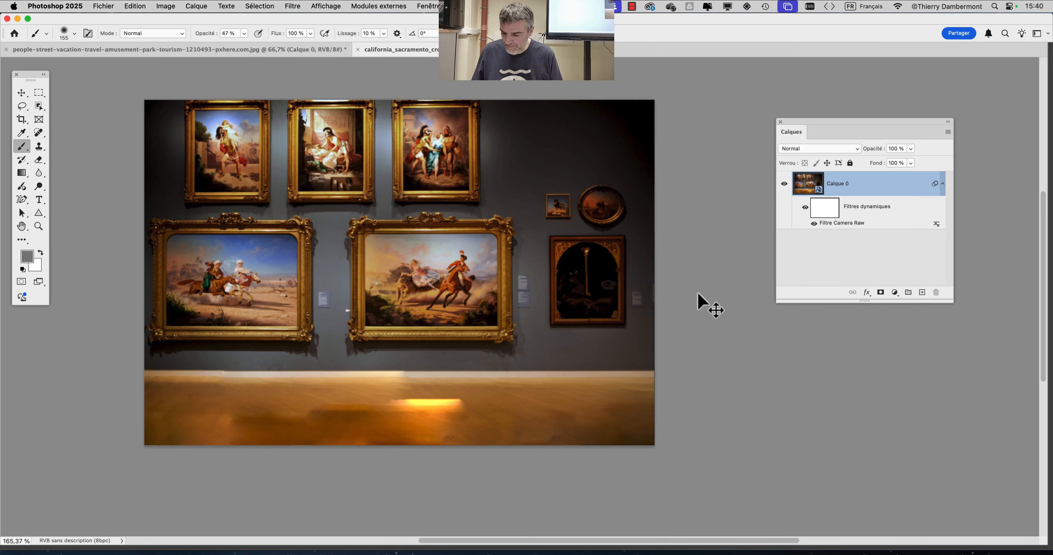
Save the museum gallery photo in Photoshop format in the museum folder with maximum compatibility, and close it
key(super+shift+s)
click(759, 420)
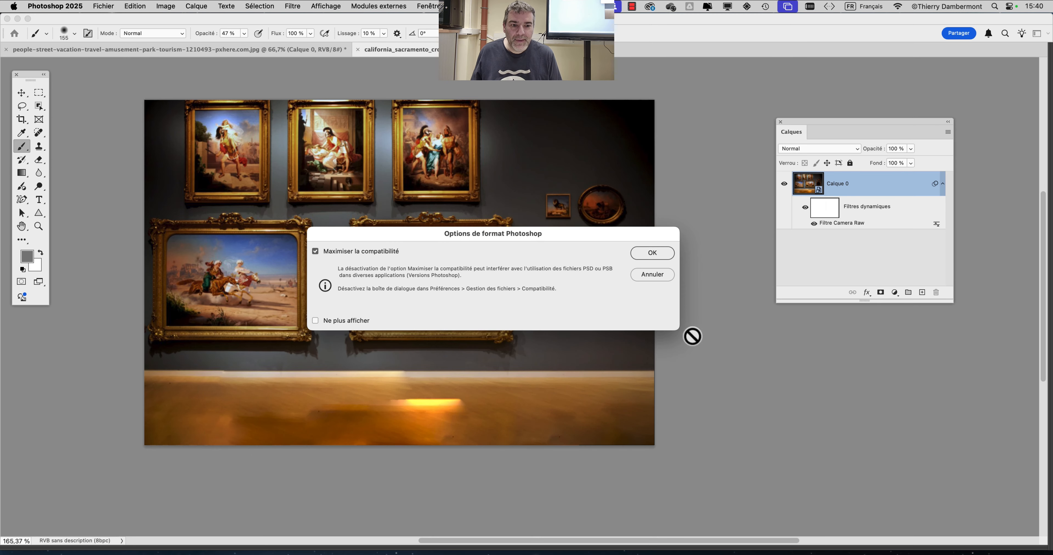
click(654, 253)
key(super+w)
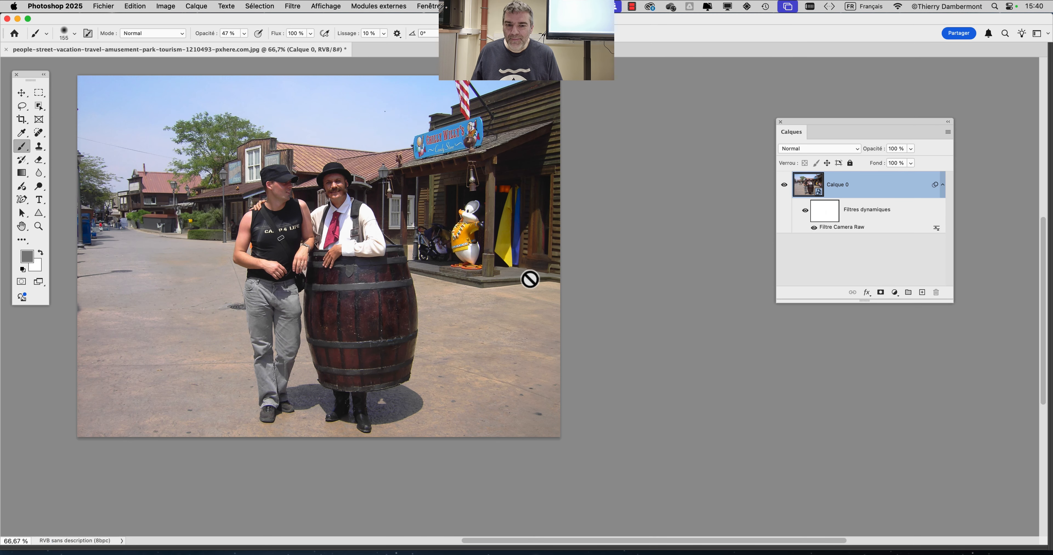
Save the amusement park photo in Photoshop format in the funpark folder and close it
key(super+shift+s)
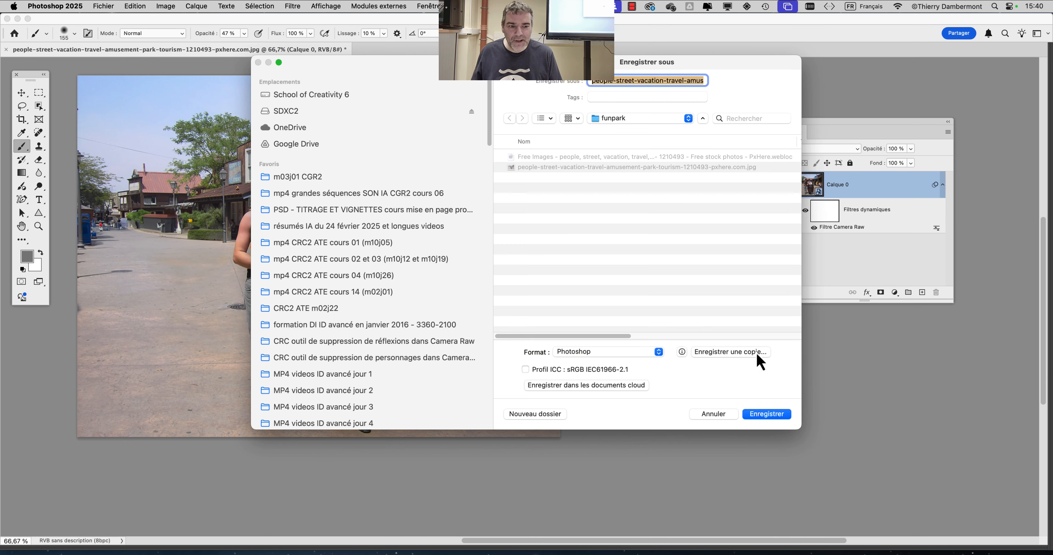
click(761, 416)
click(653, 257)
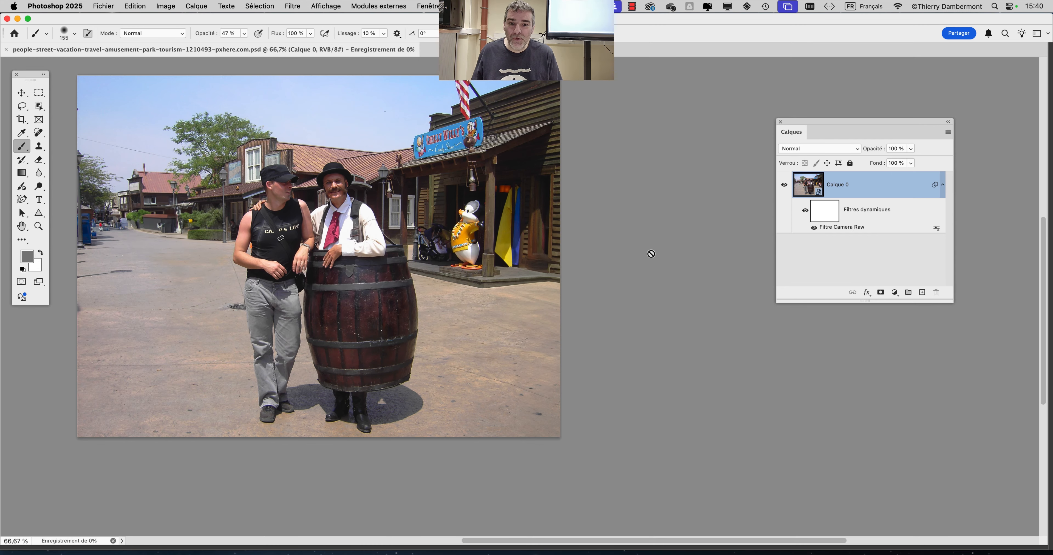
key(super+w)
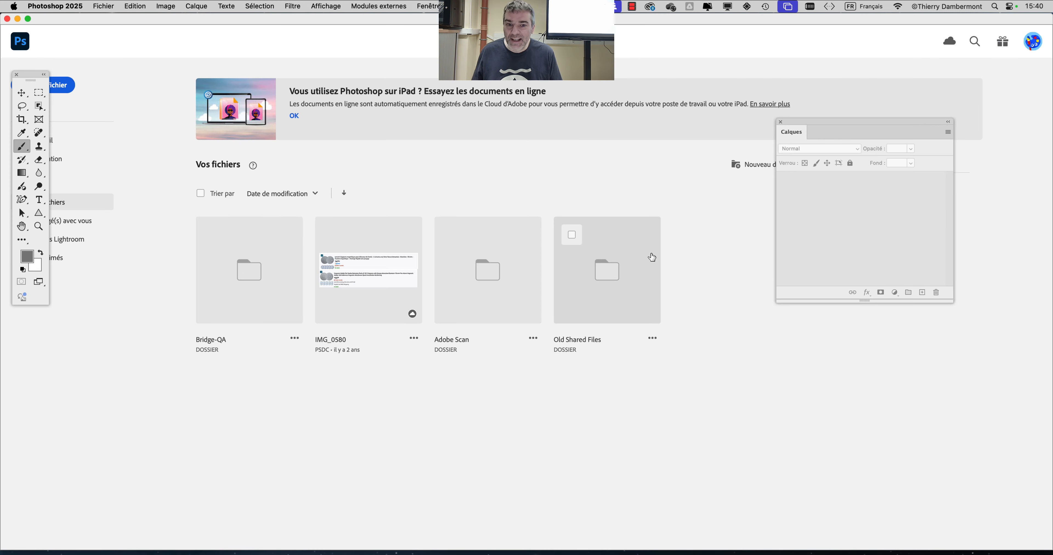
Switch to Finder, enlarge the suppression-auto-persos-secondaires window to fill the screen, and select surfer_sea_wave_sport_ocean_beach_outdoor_summer-997927.psd
key(super+Tab)
click(418, 277)
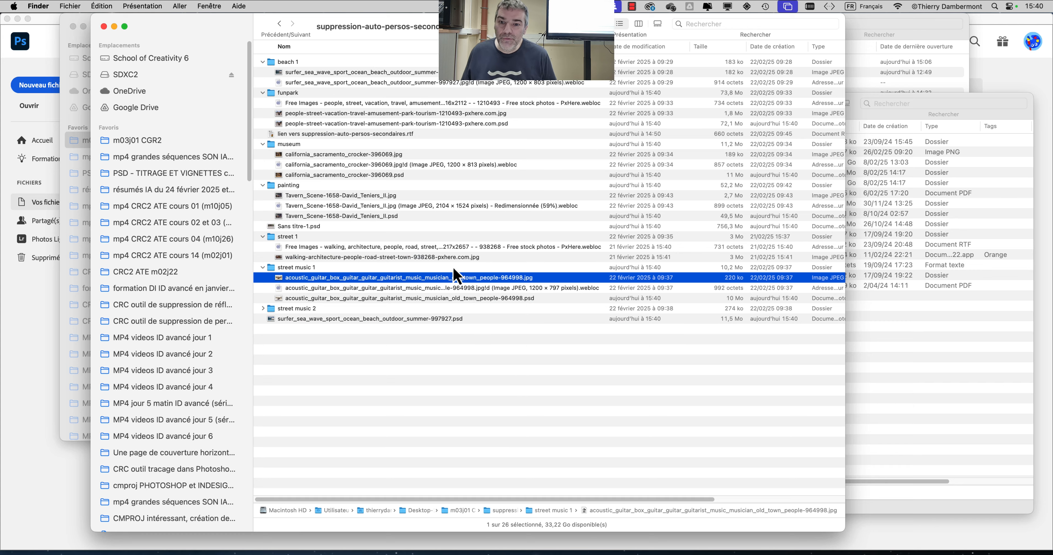
drag(215, 27, 125, 11)
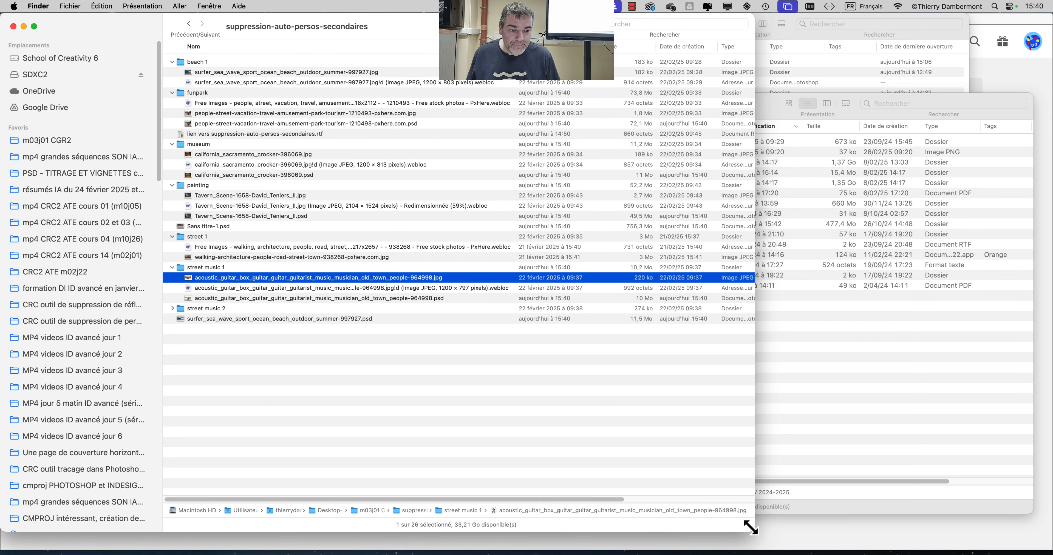
drag(753, 531, 1048, 542)
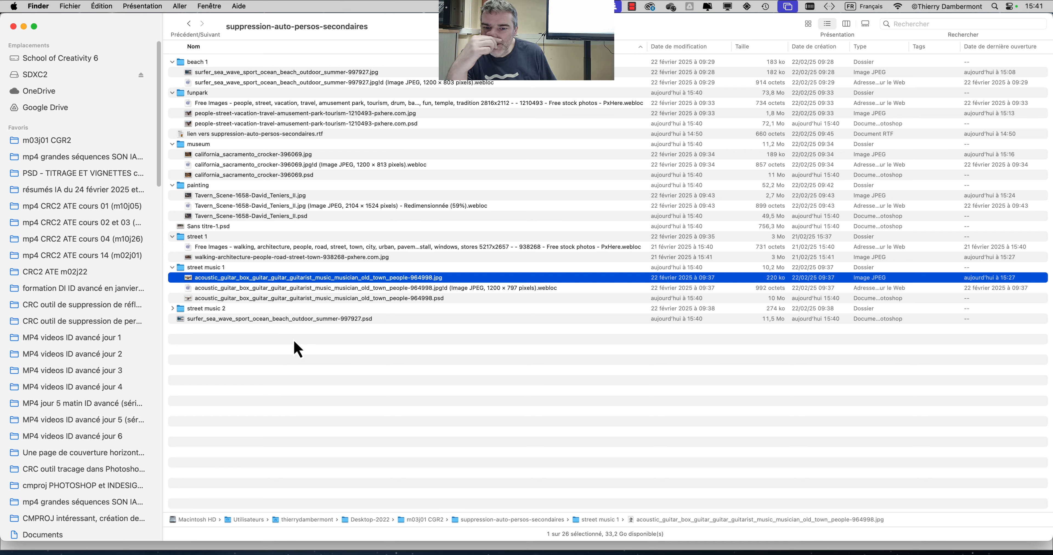
click(238, 322)
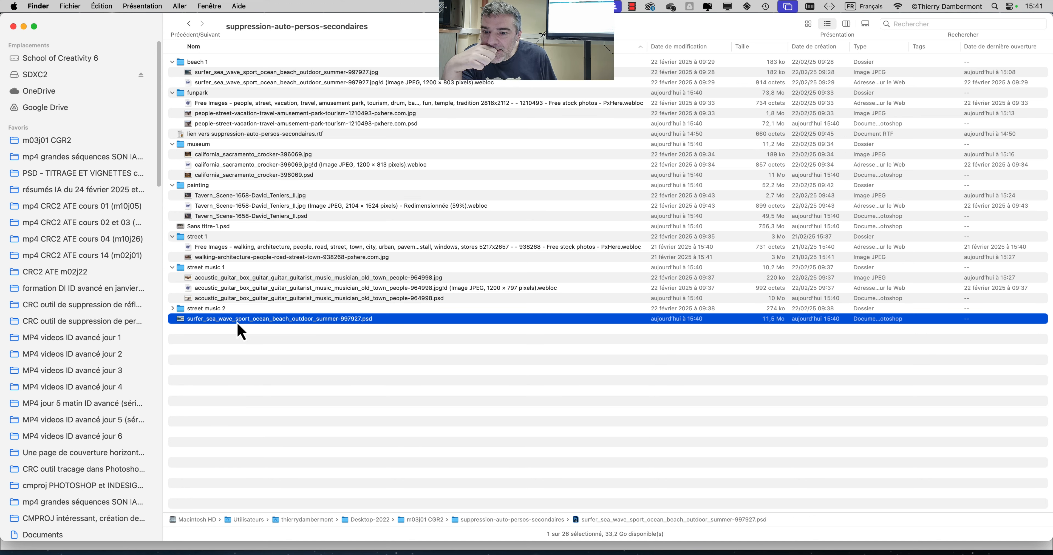
Expand the street music 2 folder and move surfer_sea_wave_sport_ocean_beach_outdoor_summer-997927.psd into the beach 1 folder
click(173, 309)
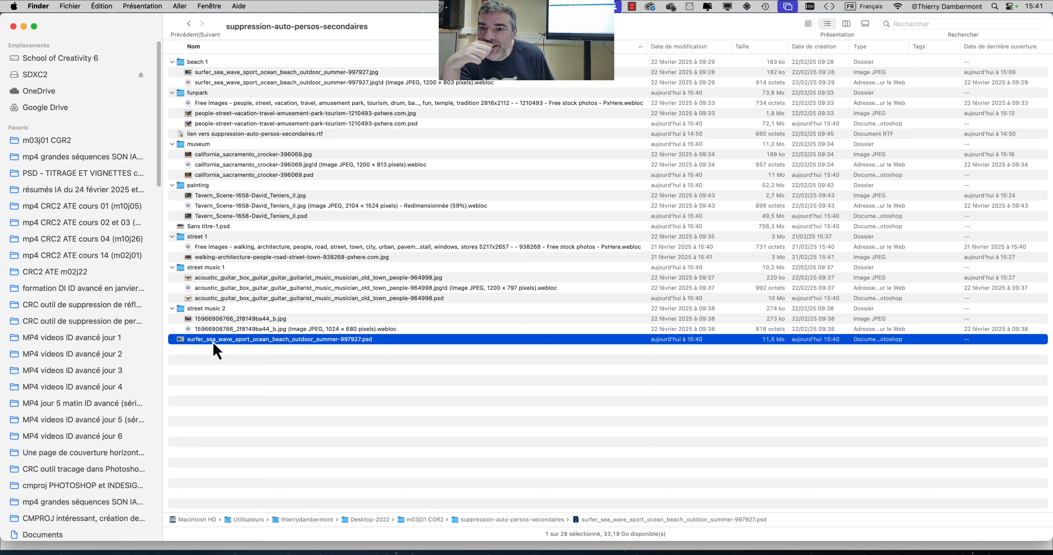
drag(217, 349, 192, 62)
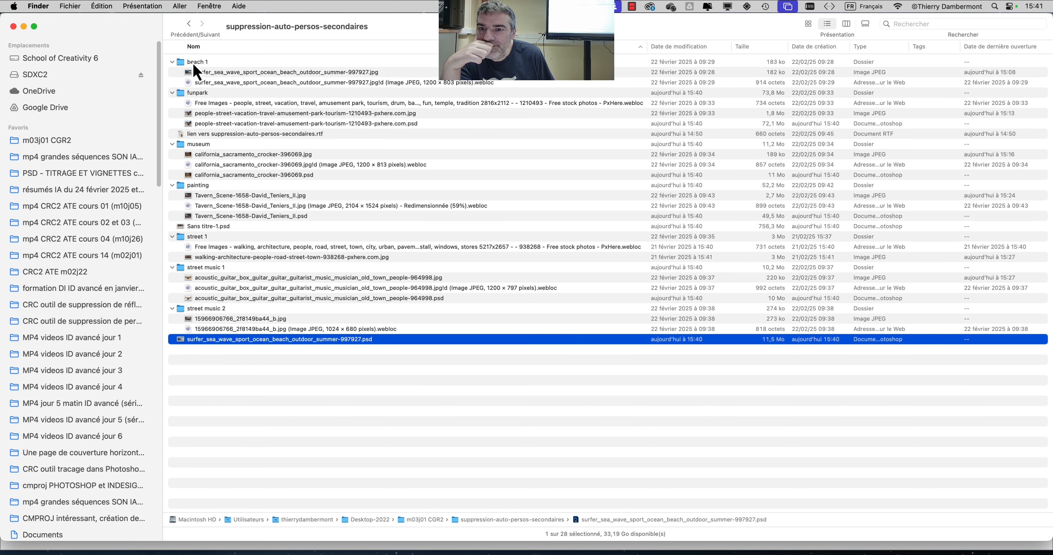
click(319, 433)
Sort the file list by name in descending order and collapse all the expanded folders, leaving nothing selected
click(192, 47)
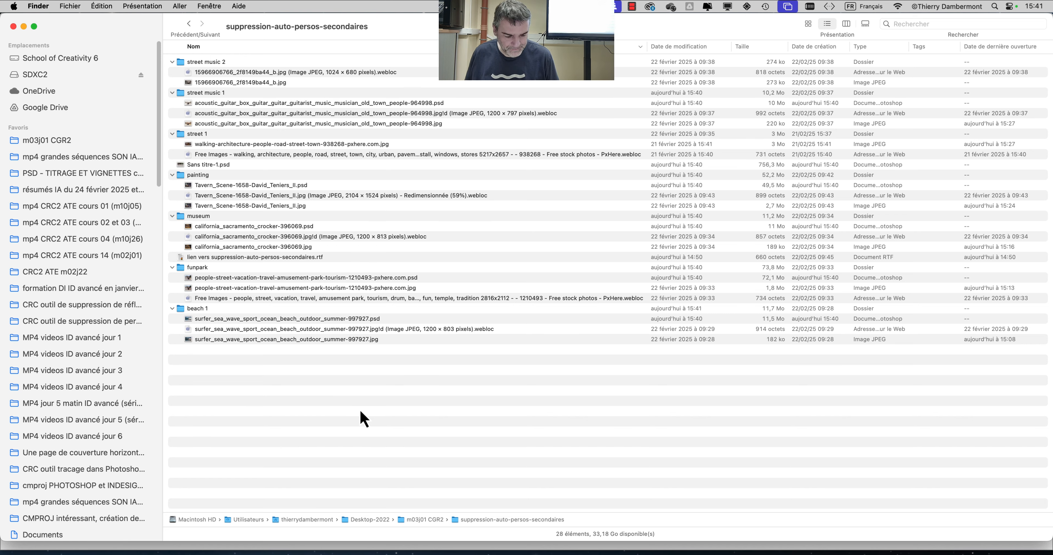
key(super+a)
key(super+Left)
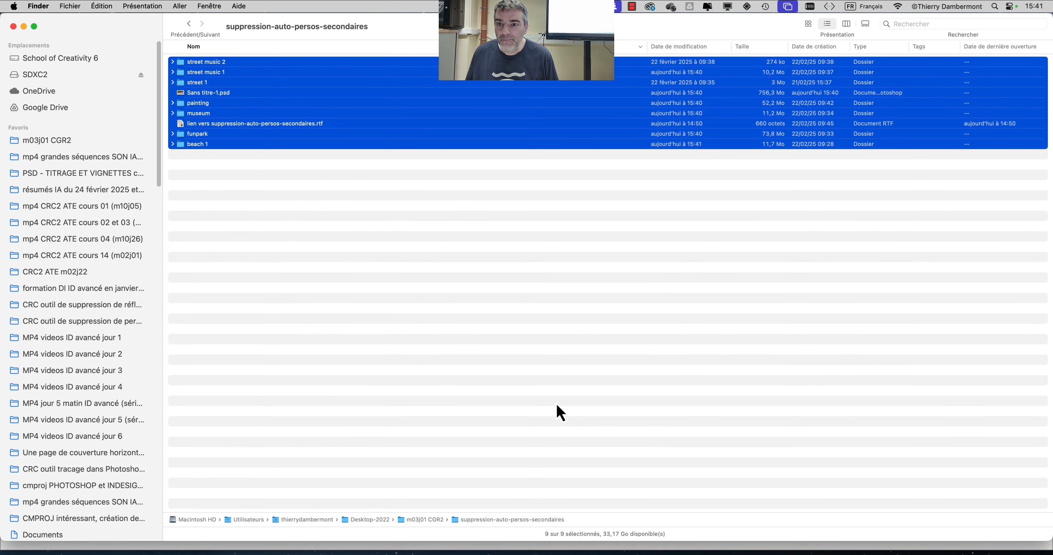
click(400, 296)
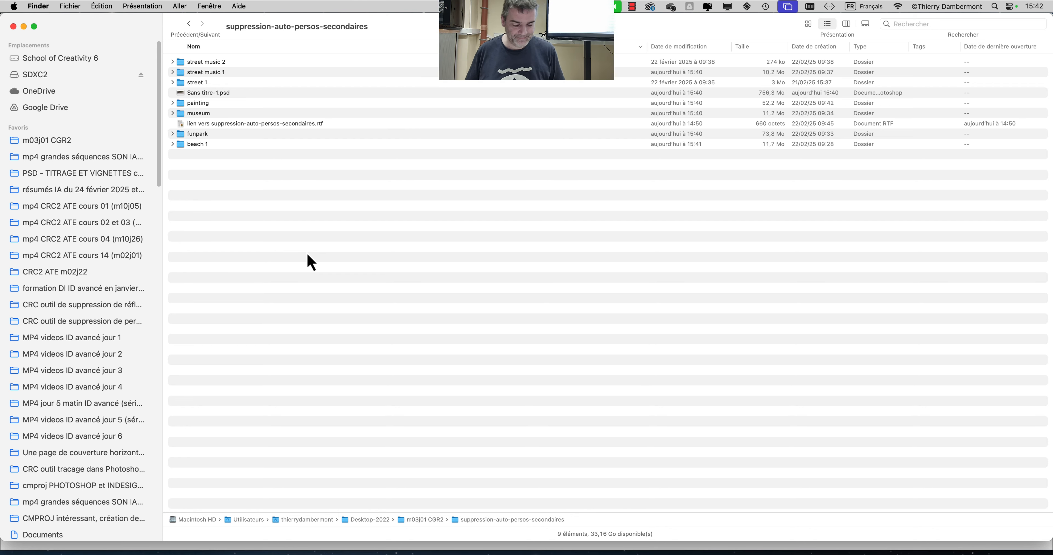
Rename Sans titre-1.psd, starting the new name with "statistique mlediuane pour ret"
click(212, 131)
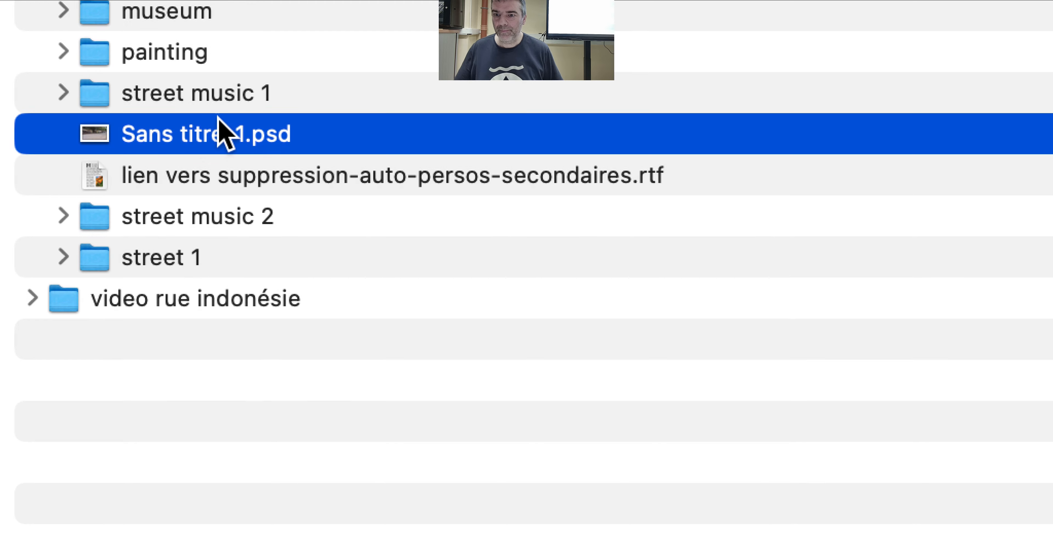
key(Return)
text(statistique mled)
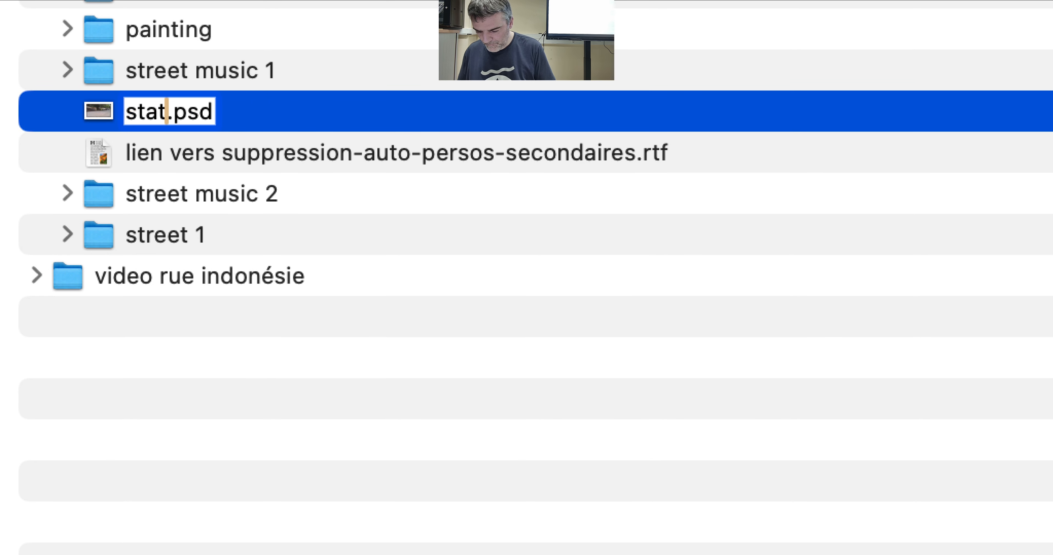
text(iuane pour ret)
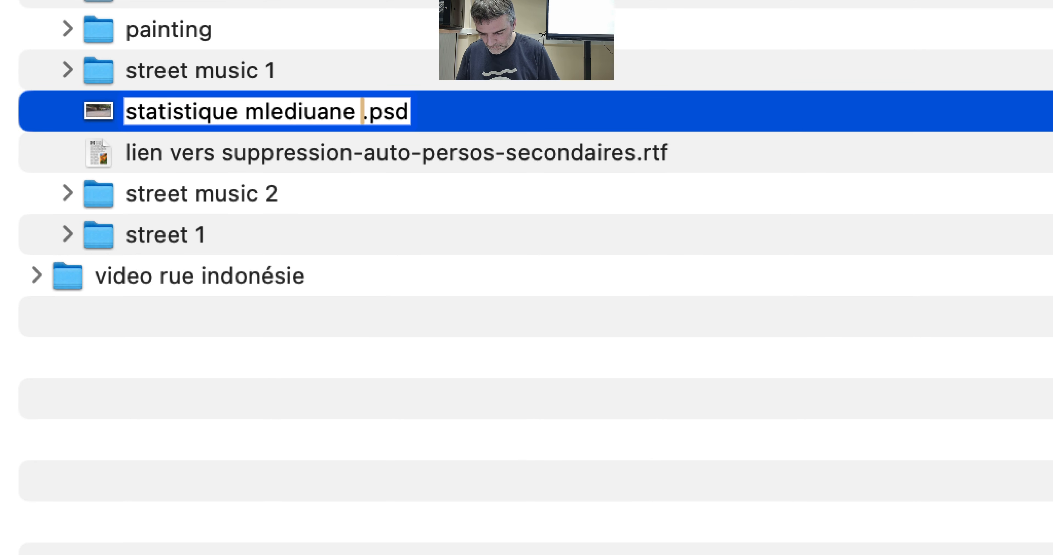